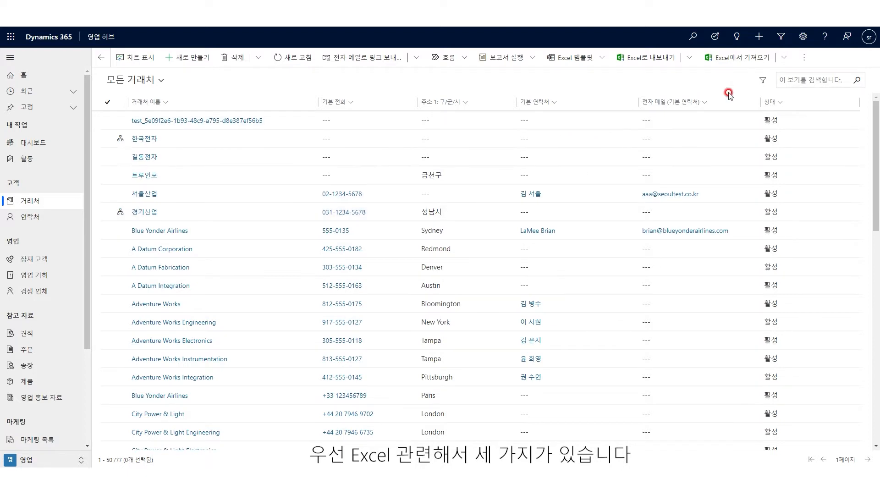
Step: Browse the Excel template, Export to Excel and CSV/XML import menus on the accounts list
click(595, 59)
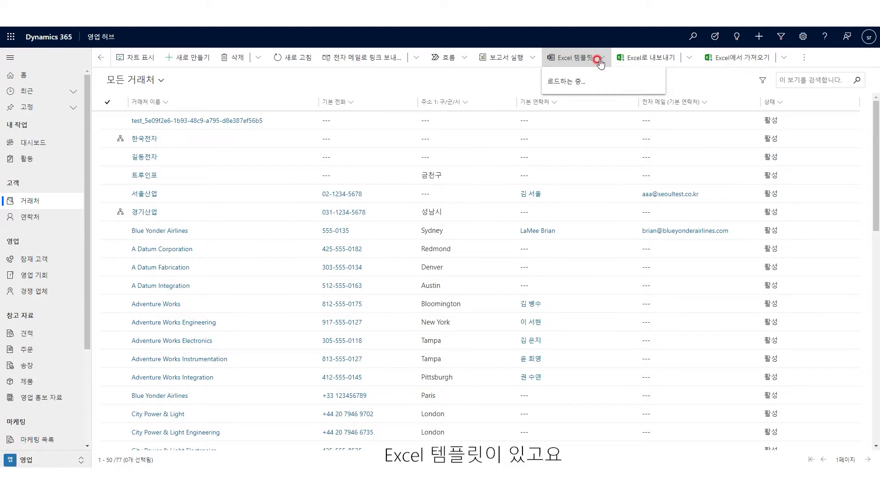
click(598, 60)
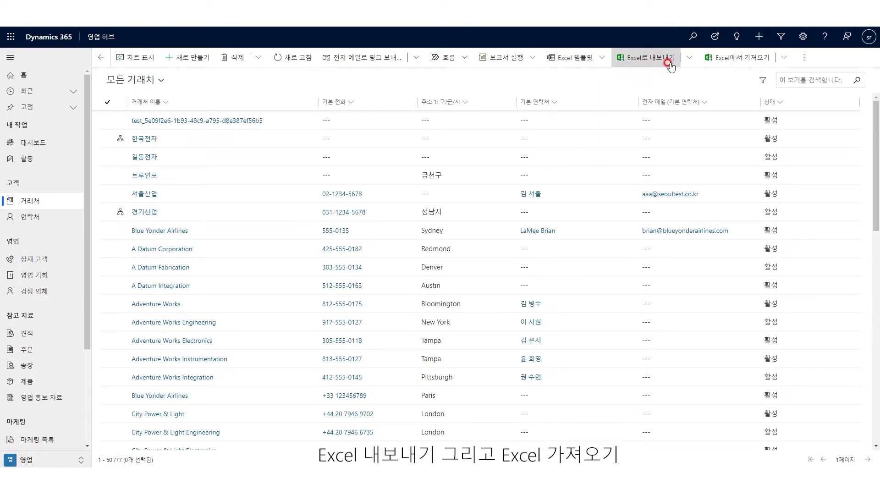
click(688, 59)
click(781, 59)
click(782, 60)
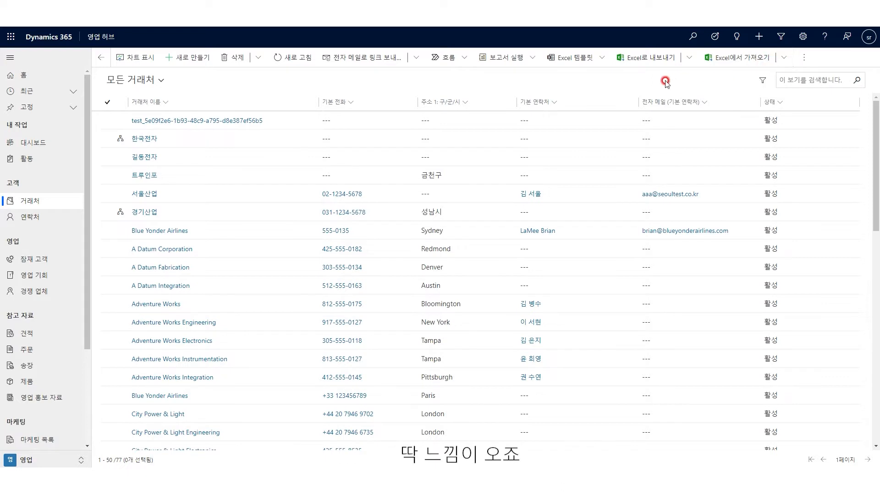
click(783, 58)
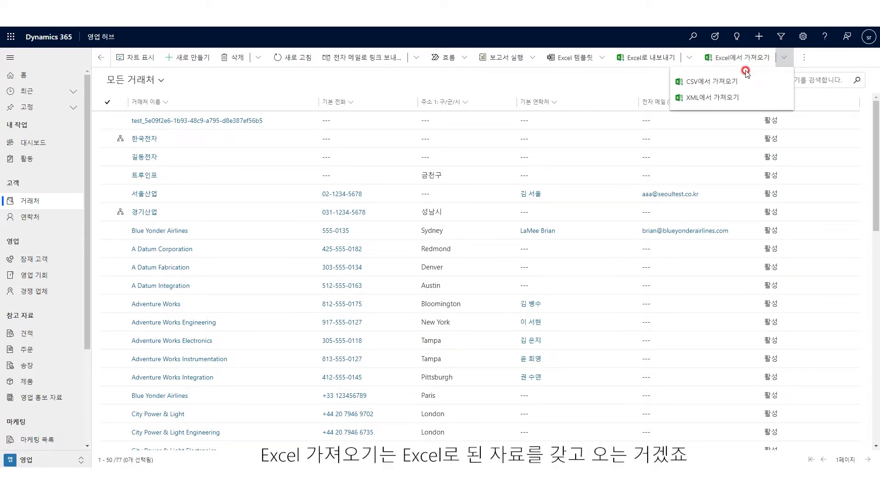
click(643, 81)
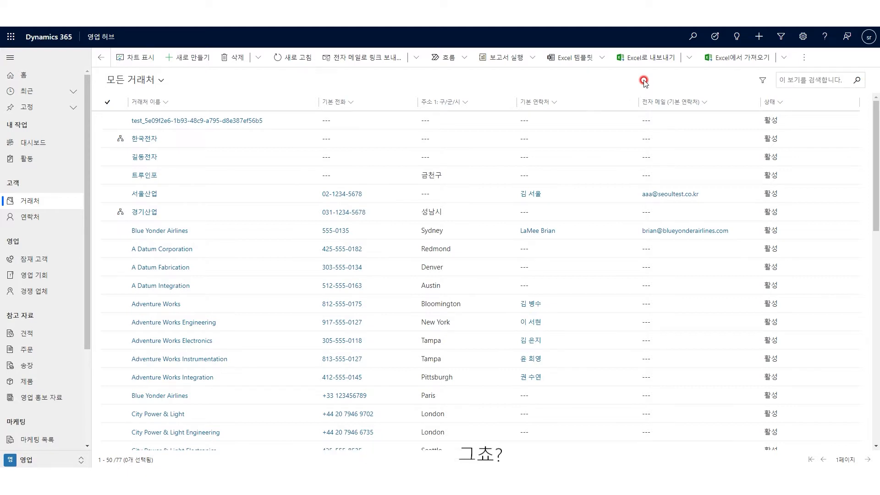
Step: Choose Open in Excel Online from the Export to Excel menu for All Accounts
click(688, 57)
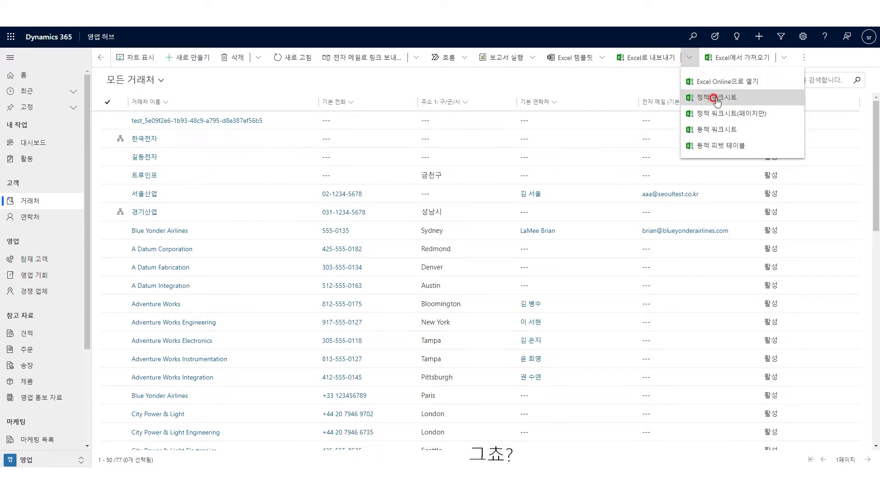
click(657, 83)
click(689, 60)
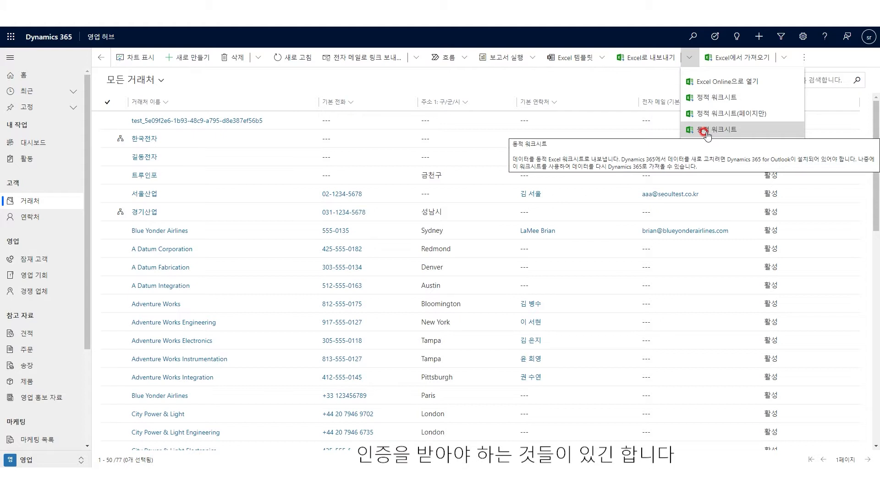
click(636, 78)
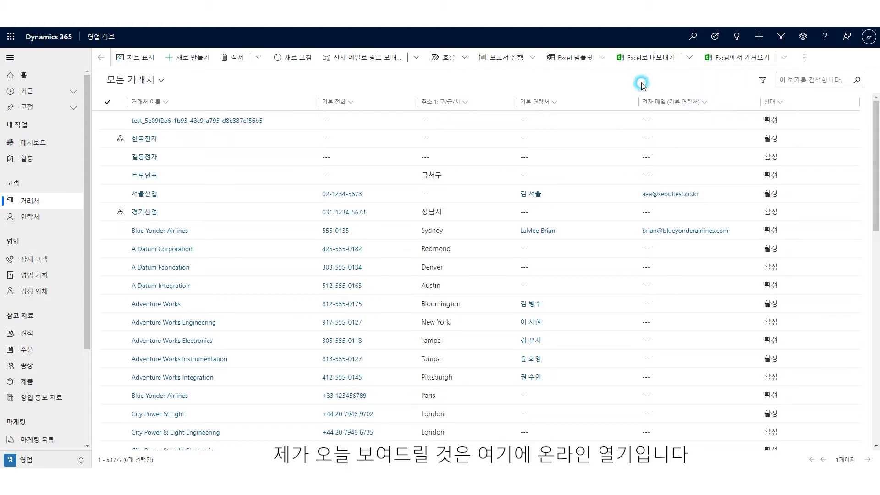
click(689, 57)
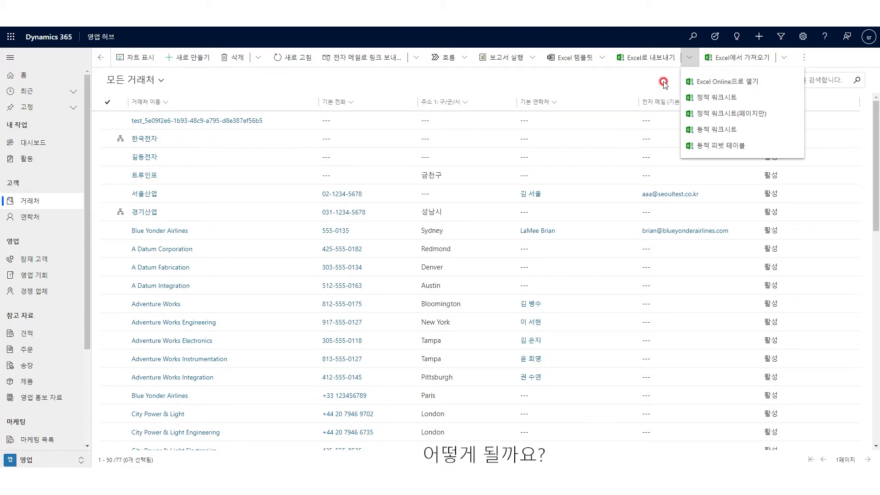
click(717, 81)
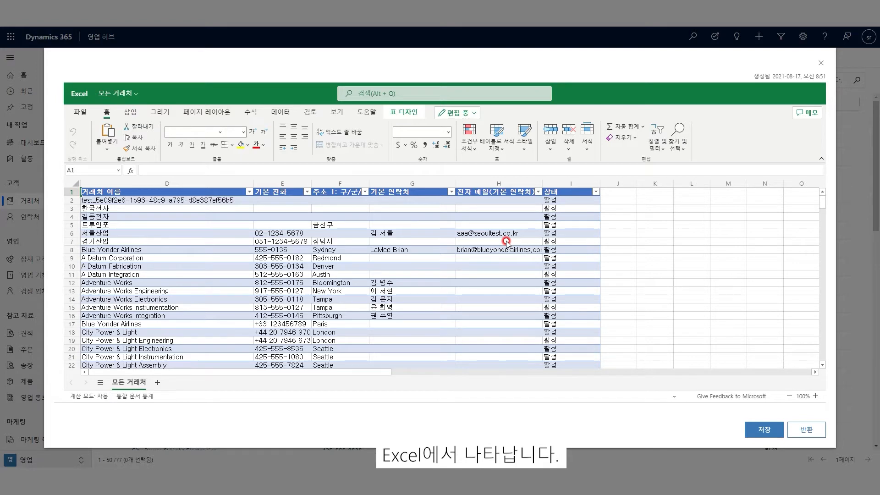
Step: Enter districts 강남구, 강남구 and 동작구 in cells F2–F4 of the accounts sheet
scroll(486, 256, down, 10)
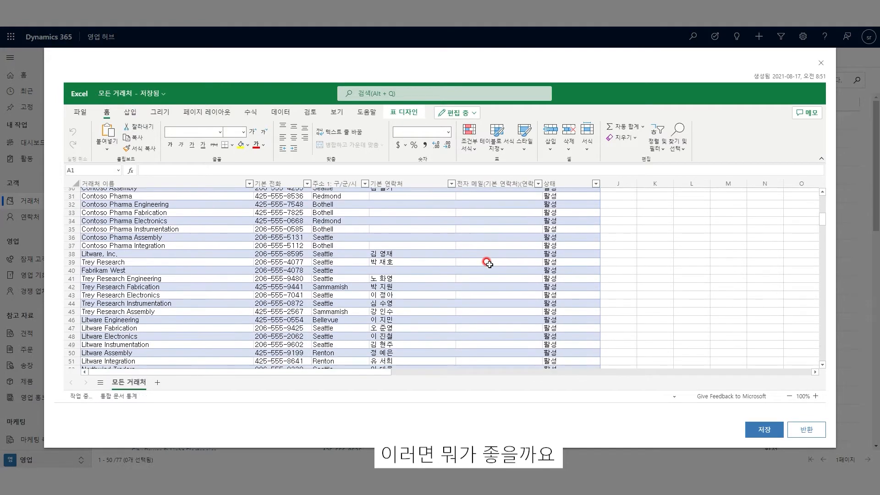
scroll(488, 264, up, 10)
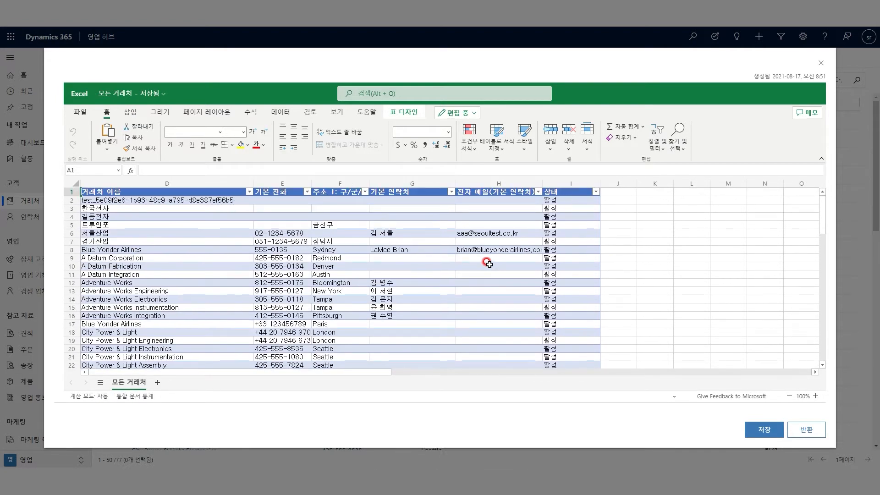
scroll(488, 264, down, 5)
scroll(490, 264, up, 5)
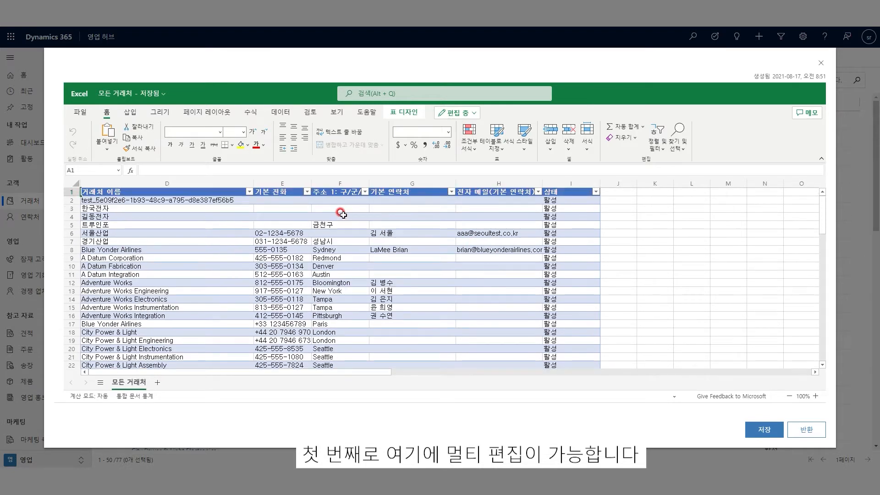
click(343, 214)
click(340, 201)
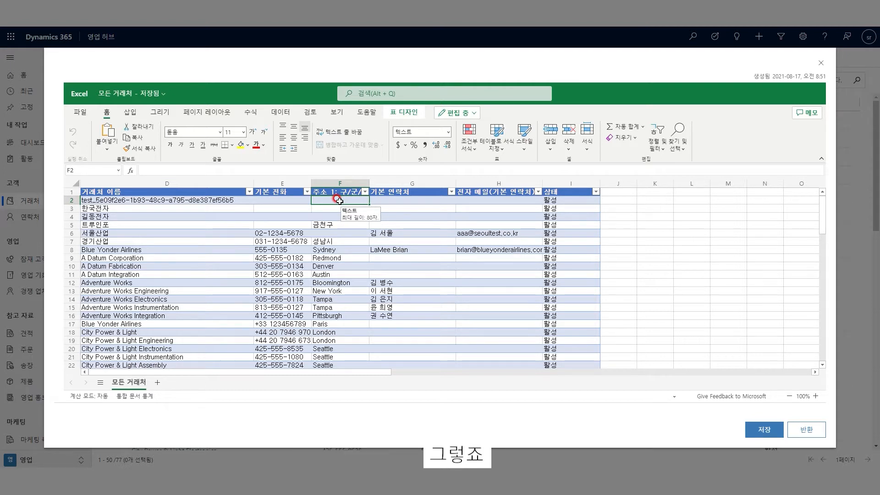
text(ㄱ)
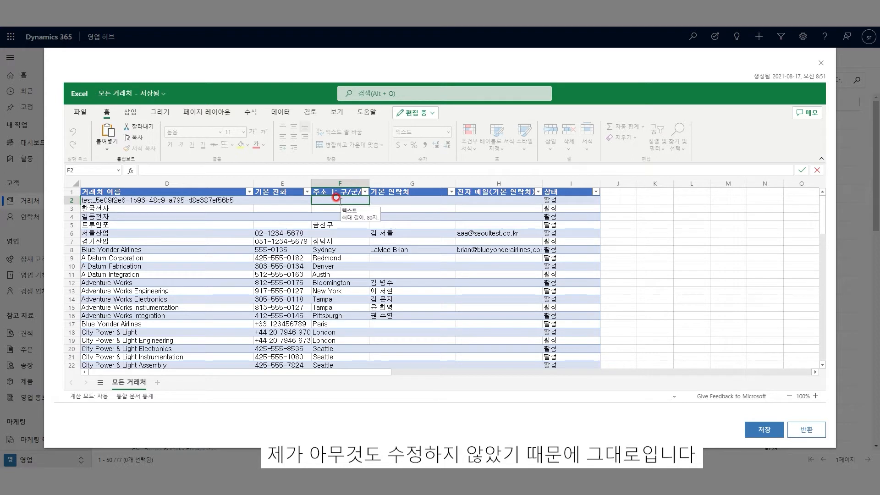
text(가)
text(남구)
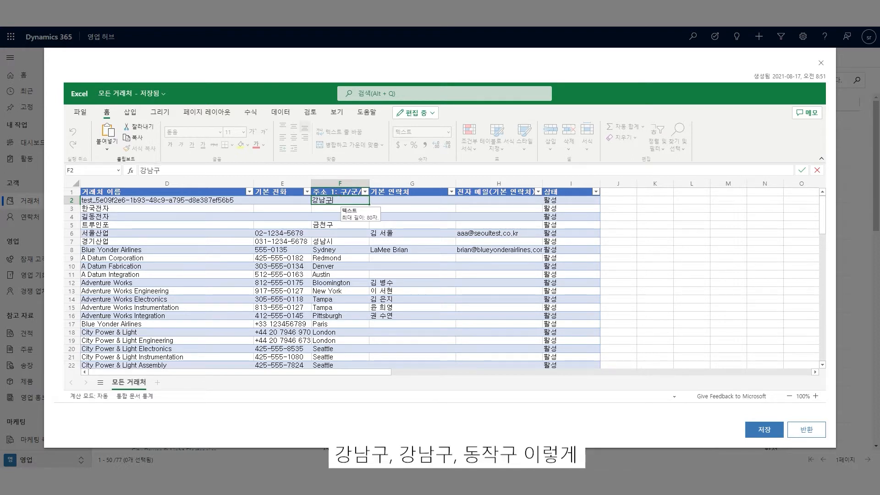
key(Return)
text(강ㄴ)
text(남구)
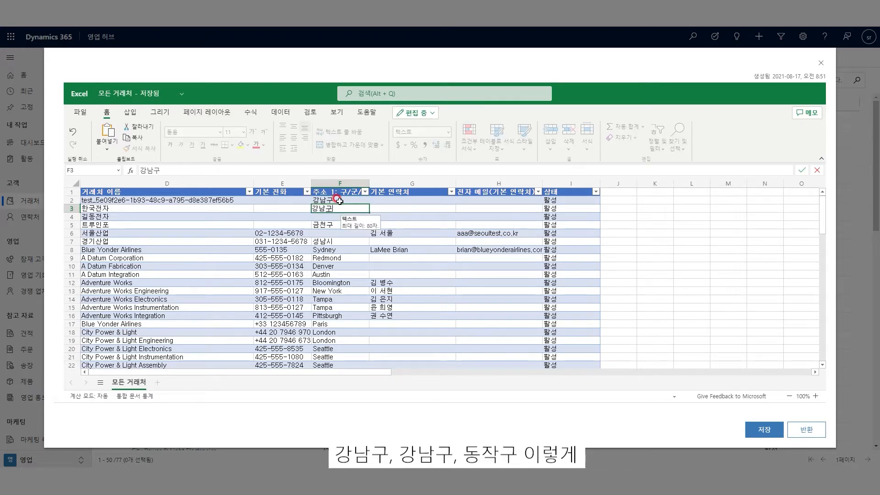
key(Return)
text(동작)
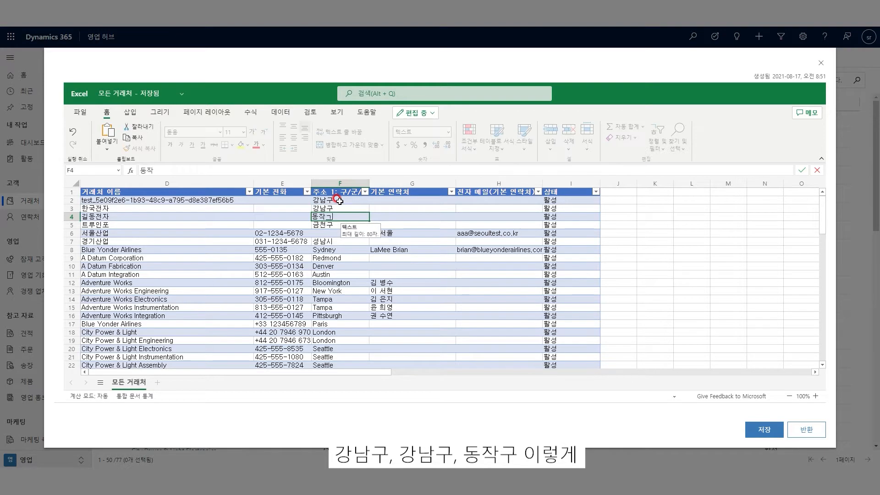
text(구)
click(399, 274)
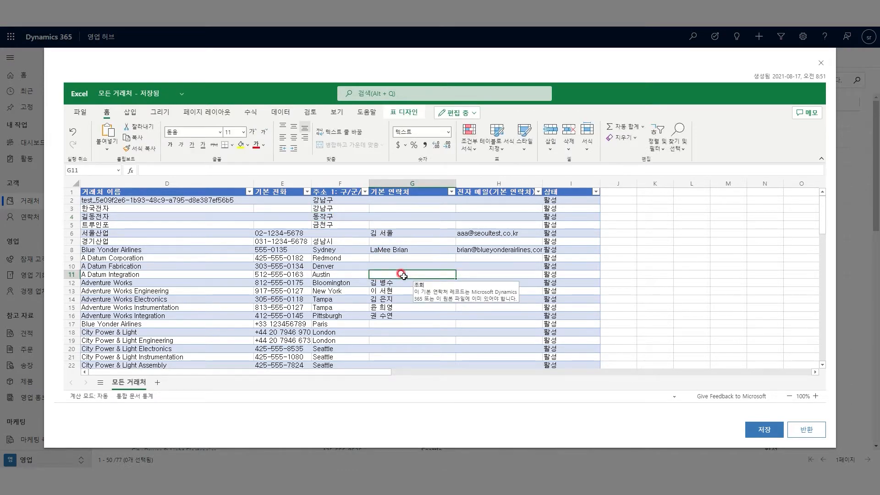
Step: Save the edited sheet back to Dynamics 365 and track the submitted import in My Imports
click(763, 428)
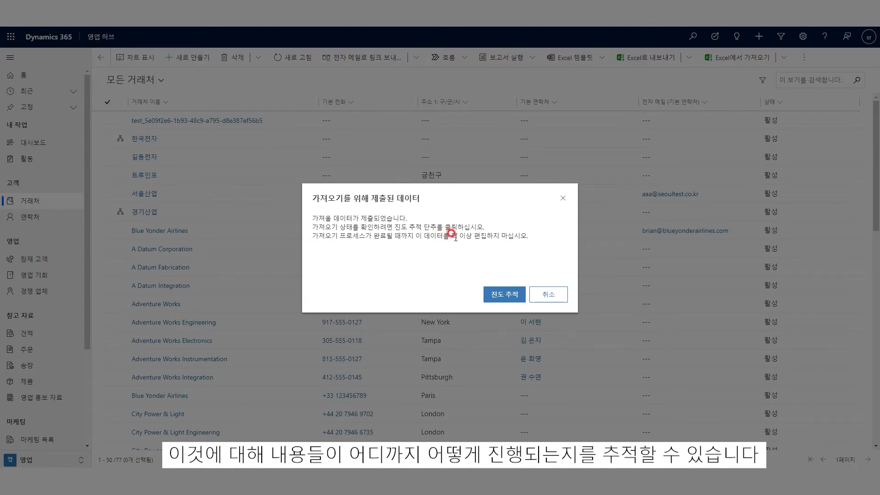
click(500, 298)
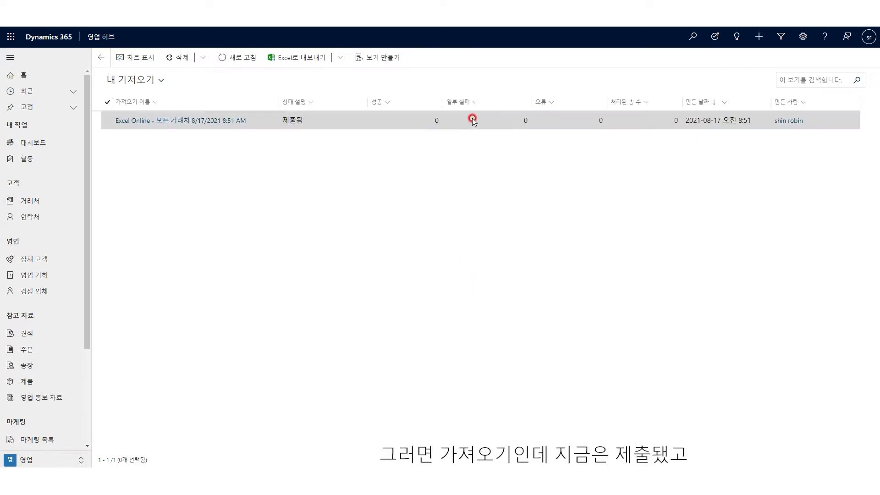
Step: Open the Excel Online import record's details from the My Imports list
click(395, 122)
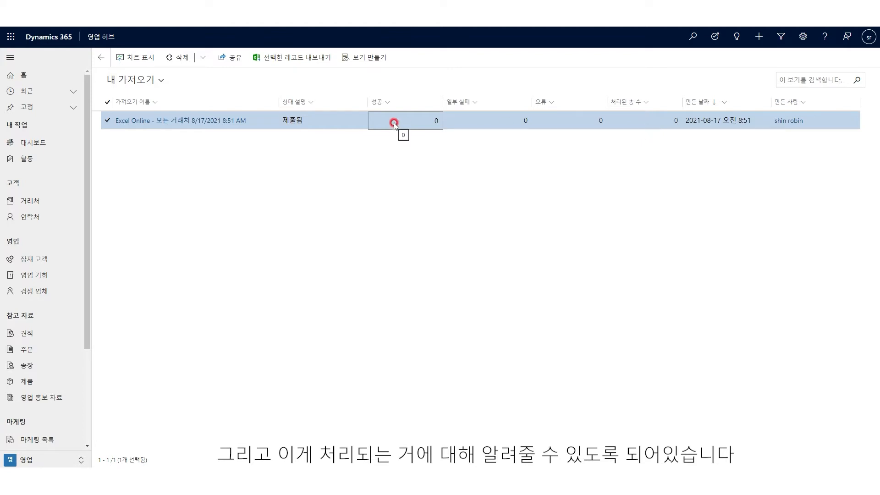
double_click(367, 121)
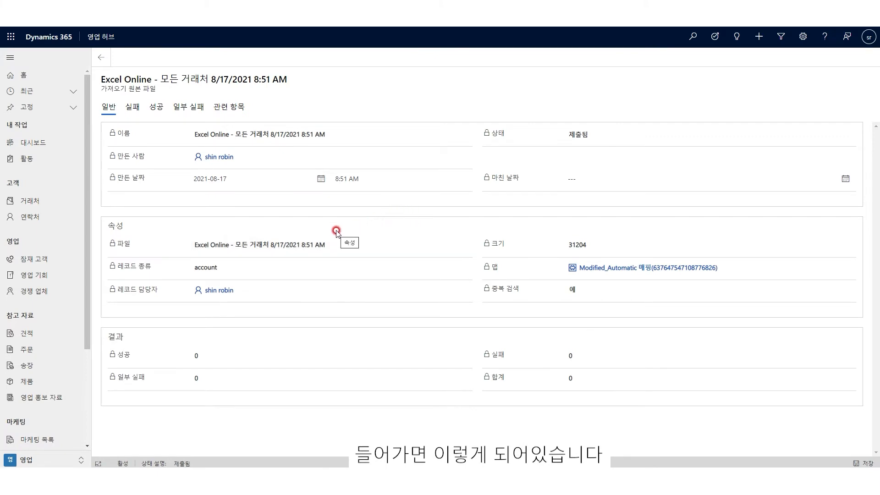
click(101, 57)
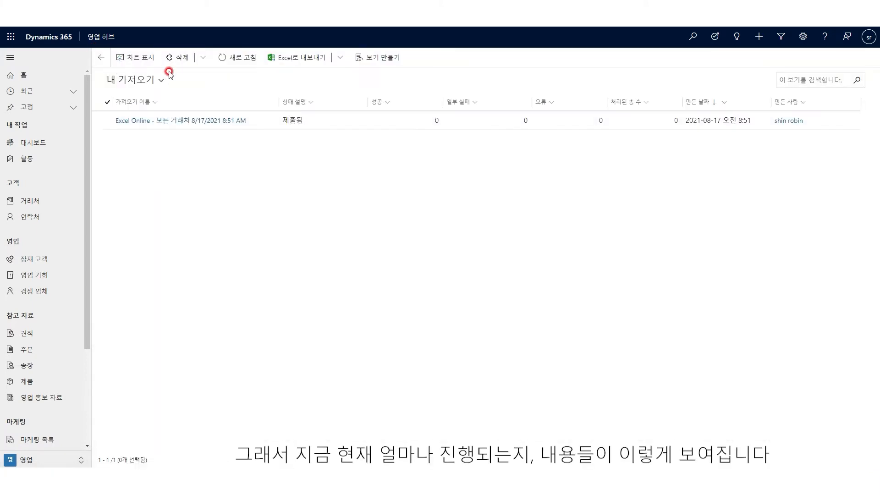
double_click(326, 120)
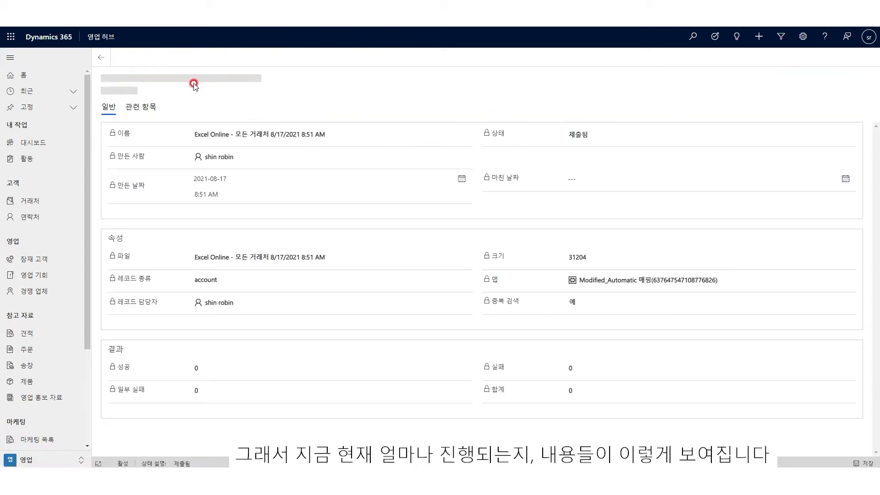
Step: Refresh the import record until it shows 구문 분석 중 with 3 records, then go to Accounts
click(185, 57)
click(185, 58)
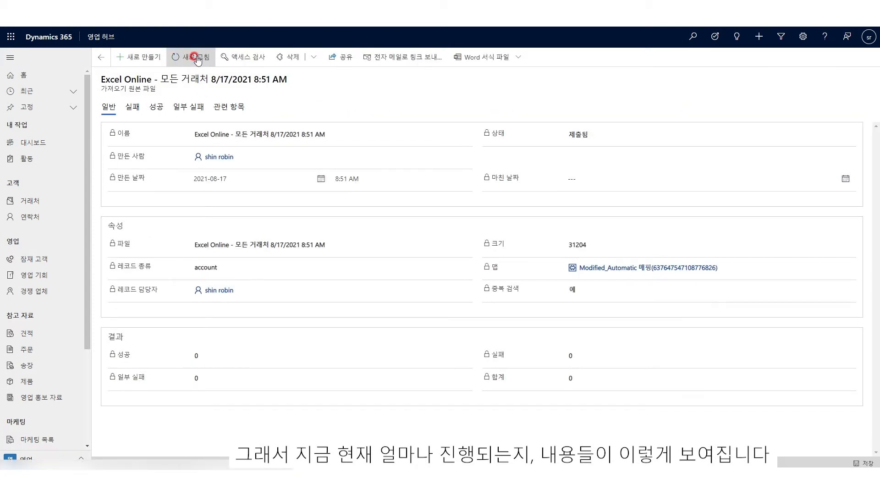
click(196, 57)
click(197, 58)
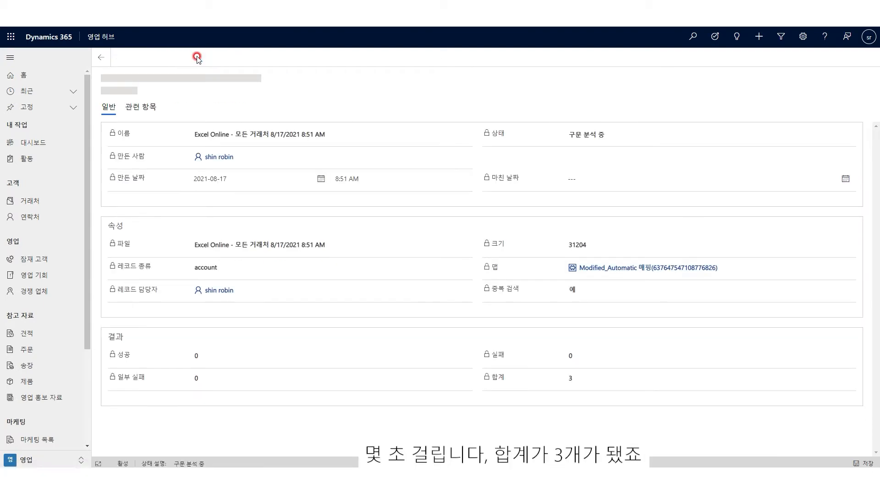
click(196, 58)
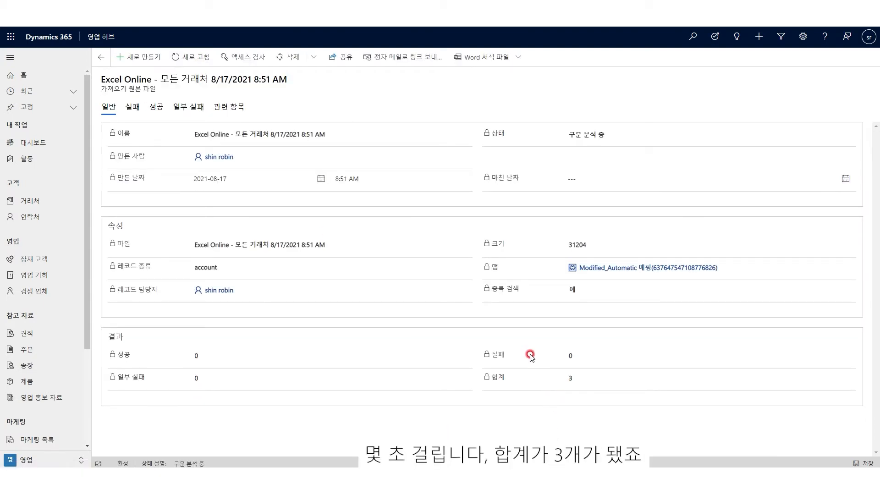
click(192, 65)
click(193, 61)
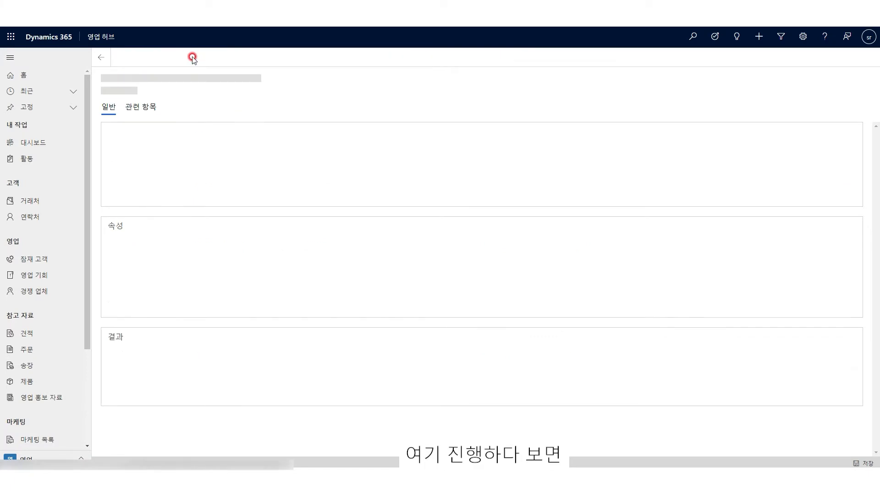
click(193, 58)
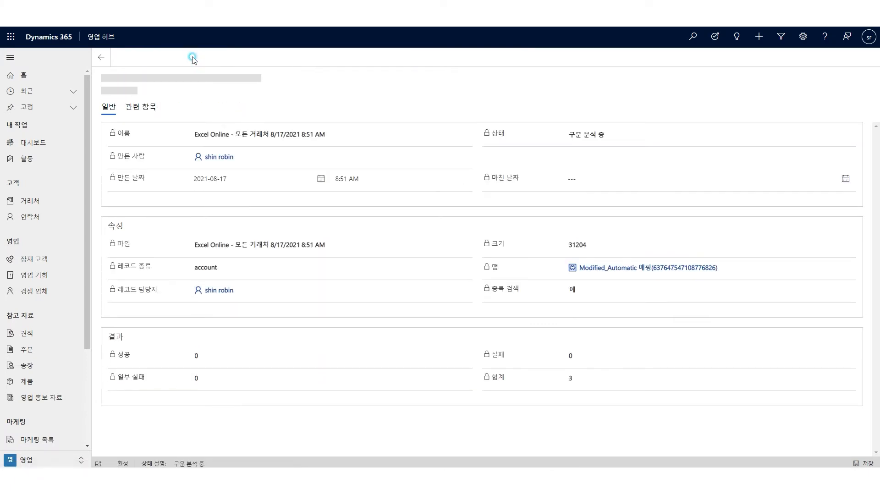
click(192, 58)
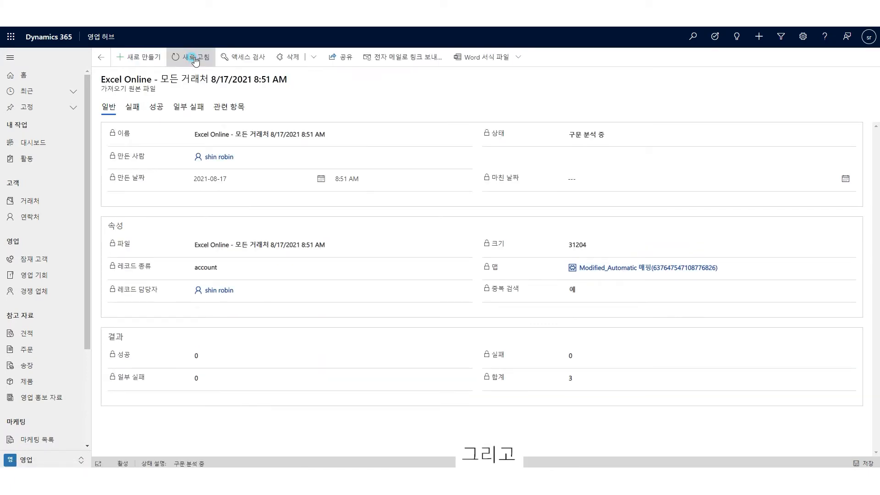
click(192, 57)
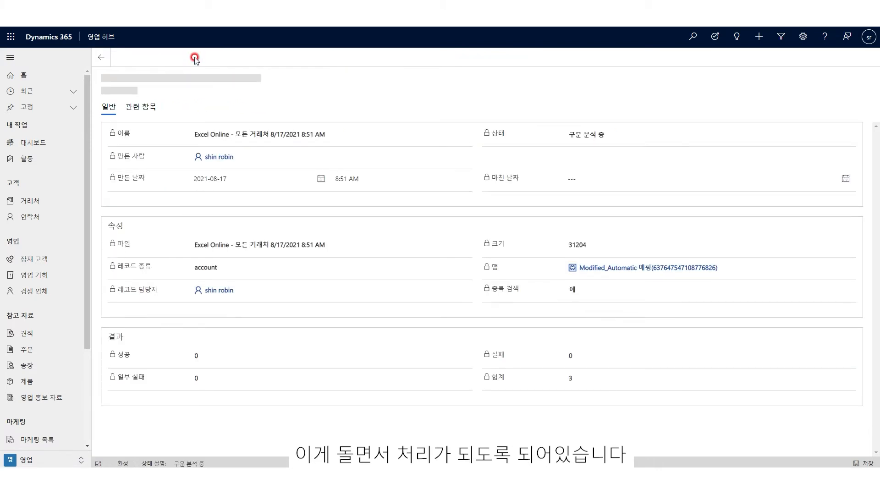
click(194, 58)
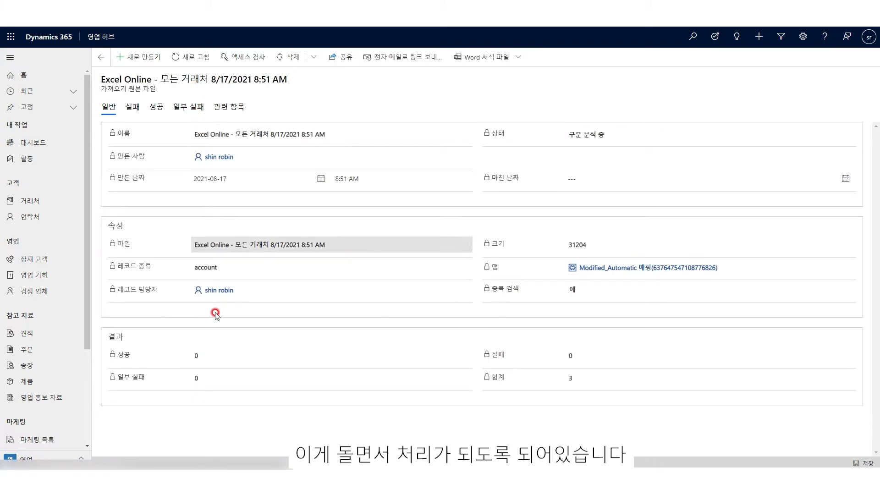
click(192, 57)
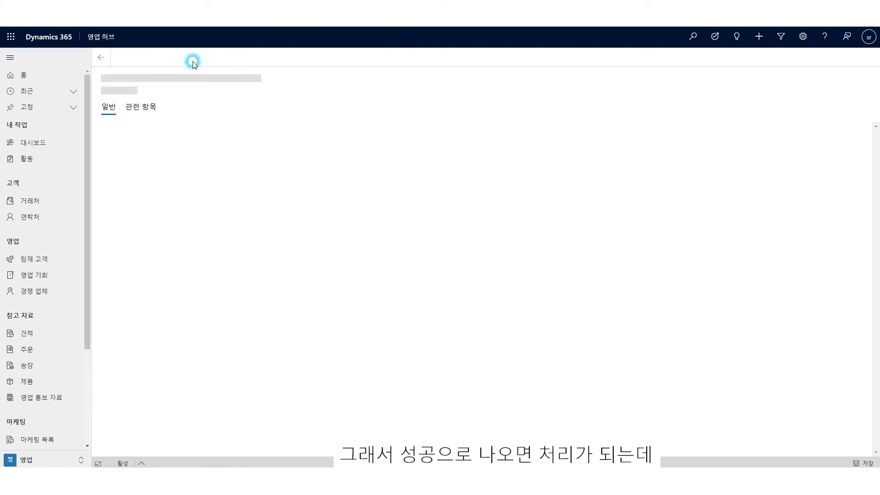
click(31, 202)
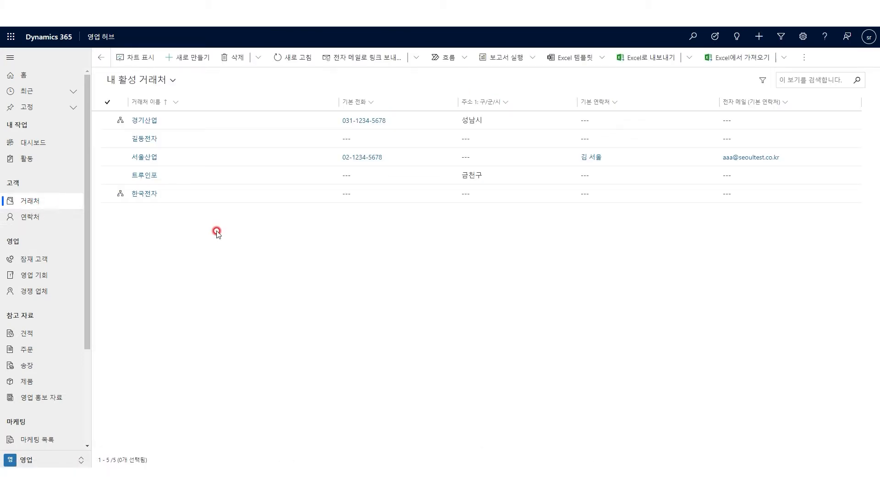
Step: Switch to the 모든 거래처 view and refresh it repeatedly to load the imported changes
click(172, 80)
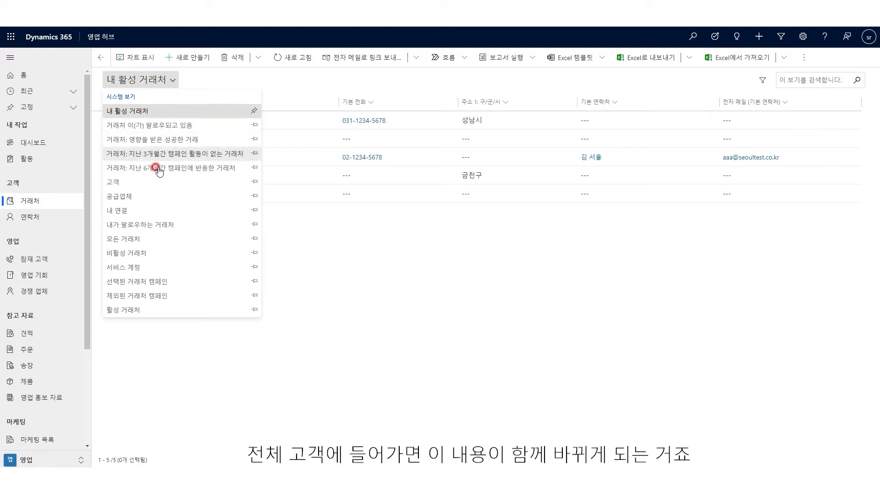
click(145, 239)
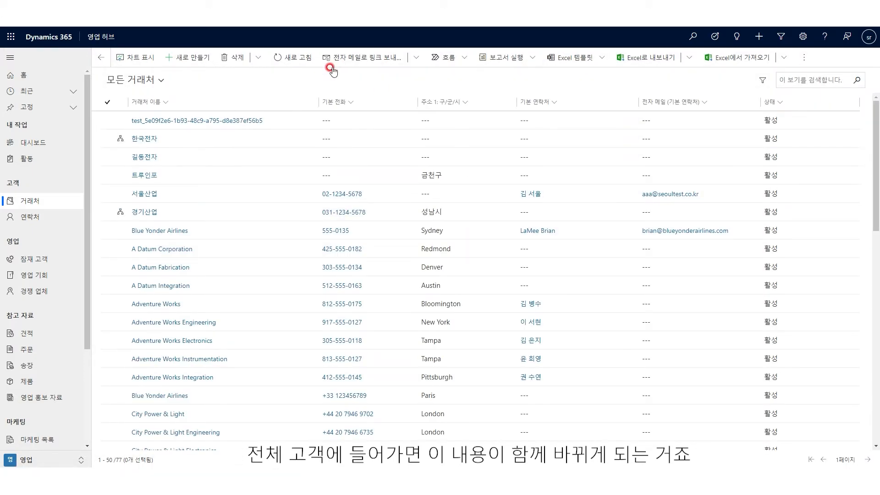
click(296, 62)
click(296, 62)
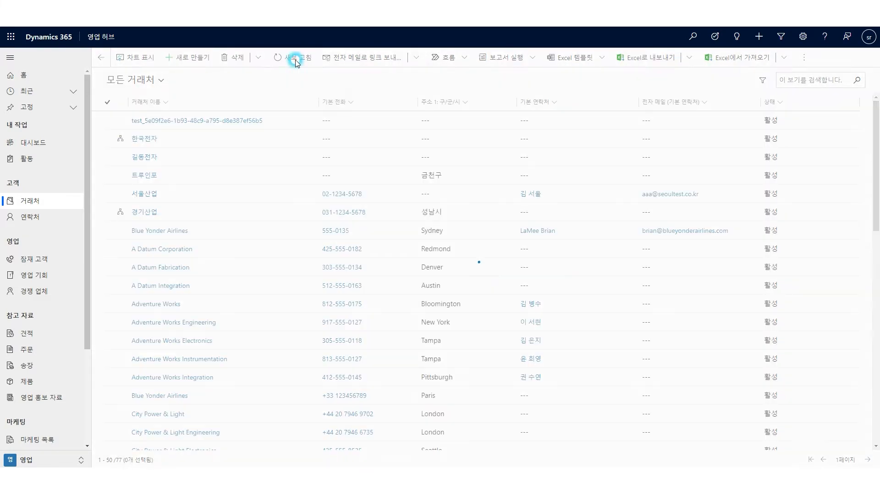
click(295, 62)
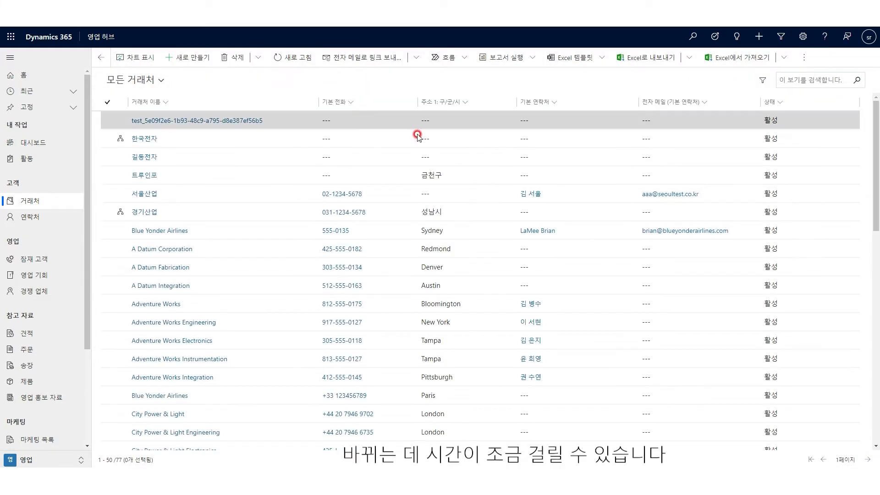
click(296, 59)
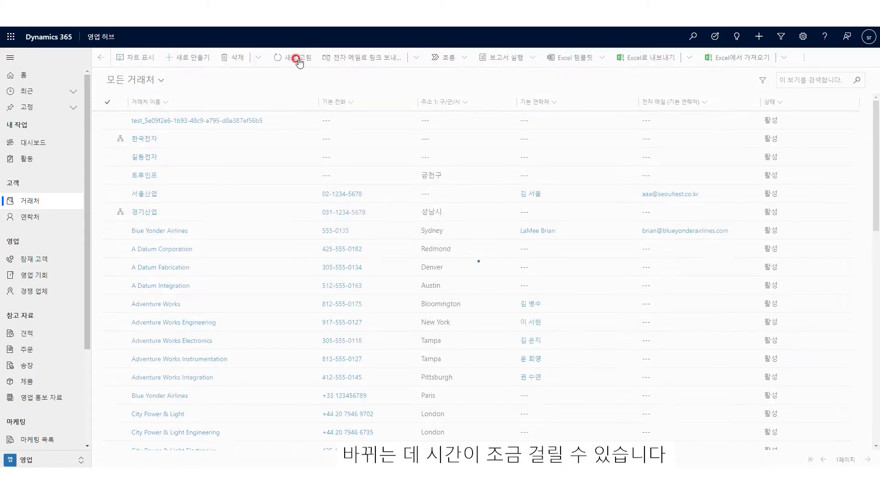
click(296, 59)
click(296, 59)
click(296, 59)
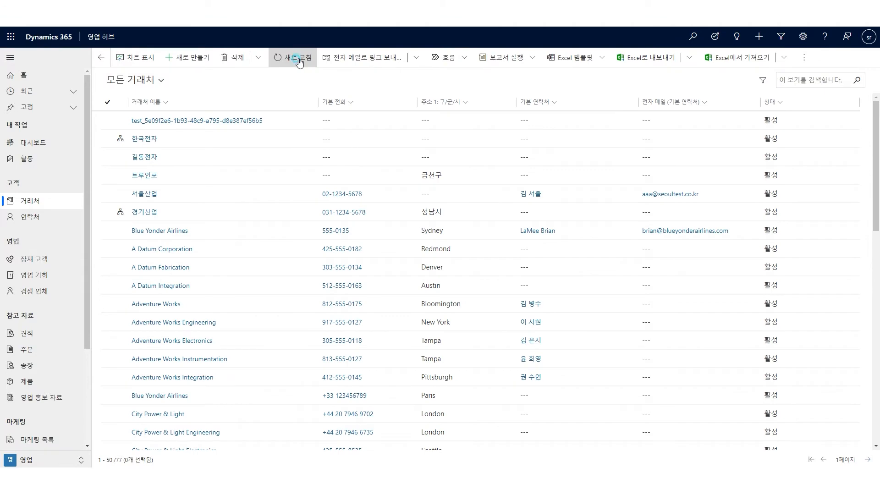
click(295, 60)
Step: Check the 길동전자 account record, allowing location access, then return to Accounts
double_click(445, 155)
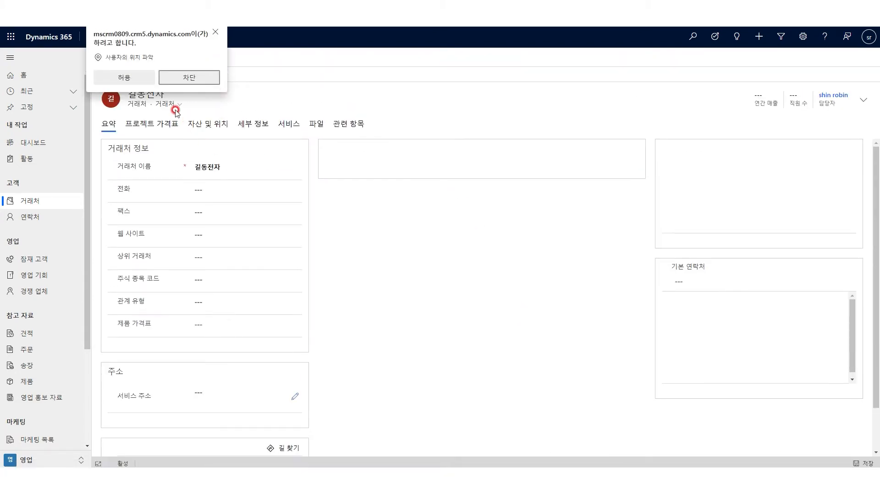
click(124, 78)
scroll(365, 321, down, 1)
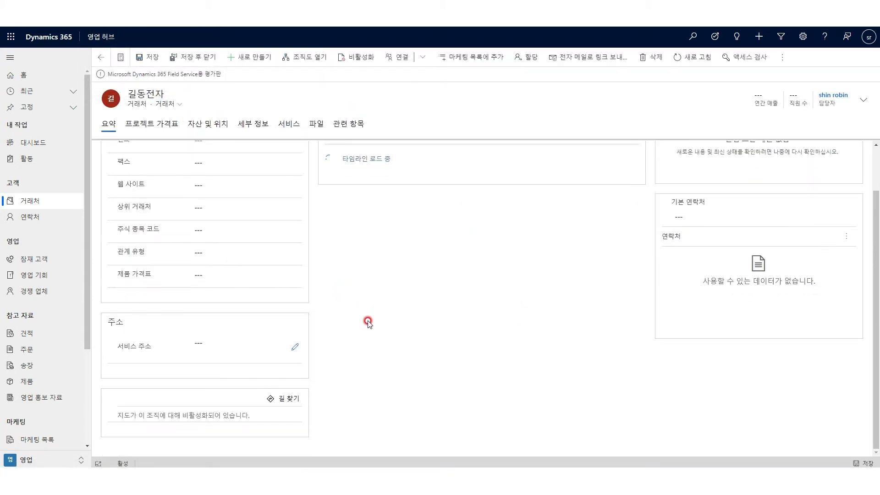
scroll(368, 317, up, 1)
click(30, 200)
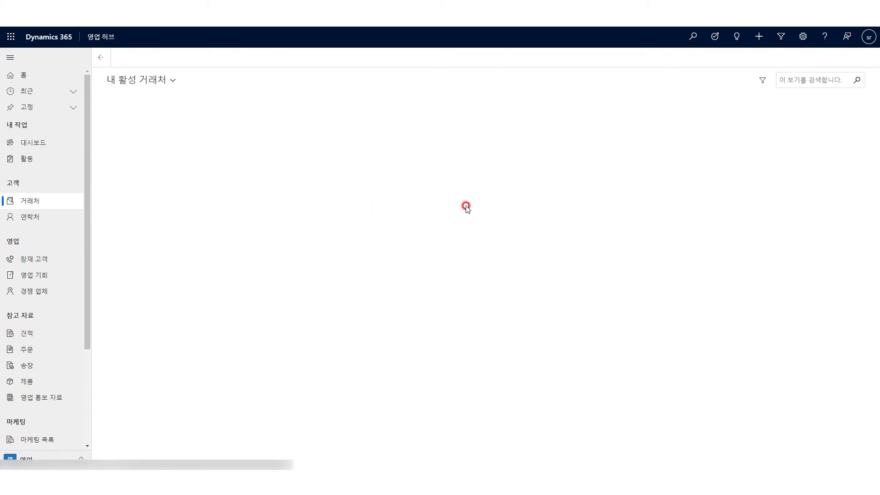
Step: Reload the 모든 거래처 view so districts 강남구, 강남구 and 동작구 appear
click(173, 80)
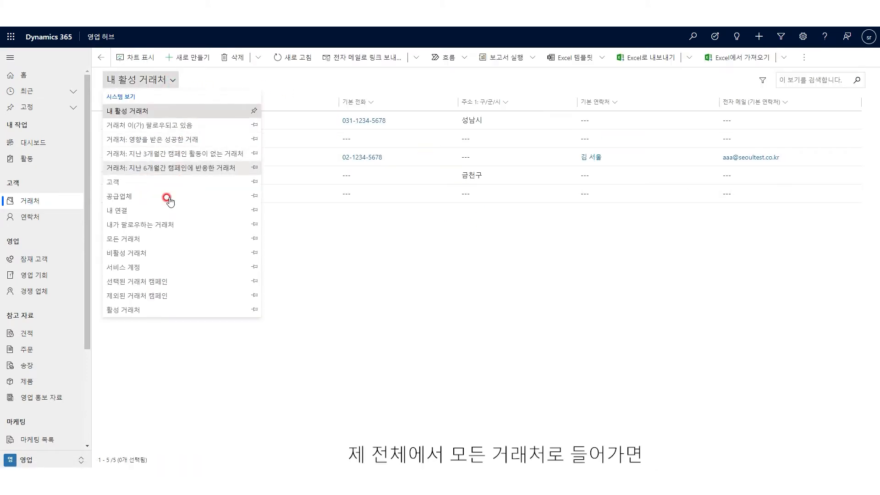
click(145, 239)
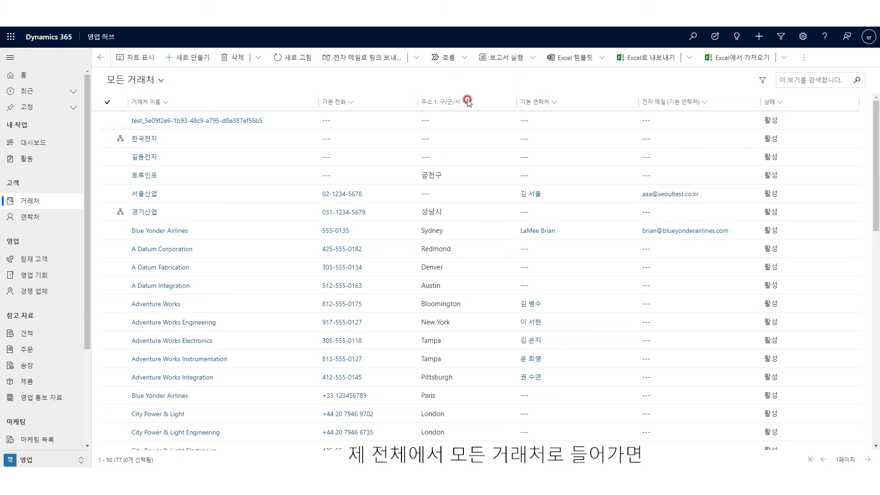
click(294, 58)
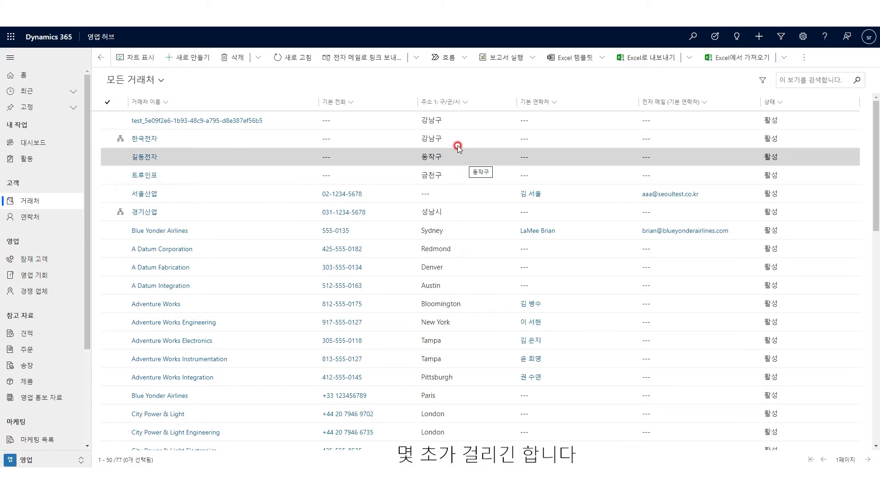
click(289, 58)
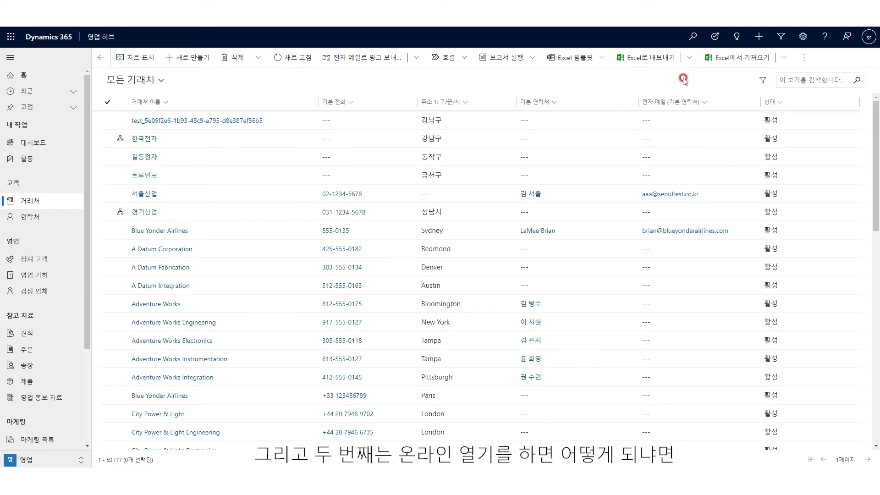
click(689, 57)
Step: Open the All Accounts list in Excel Online and scroll to the empty row 79
click(724, 82)
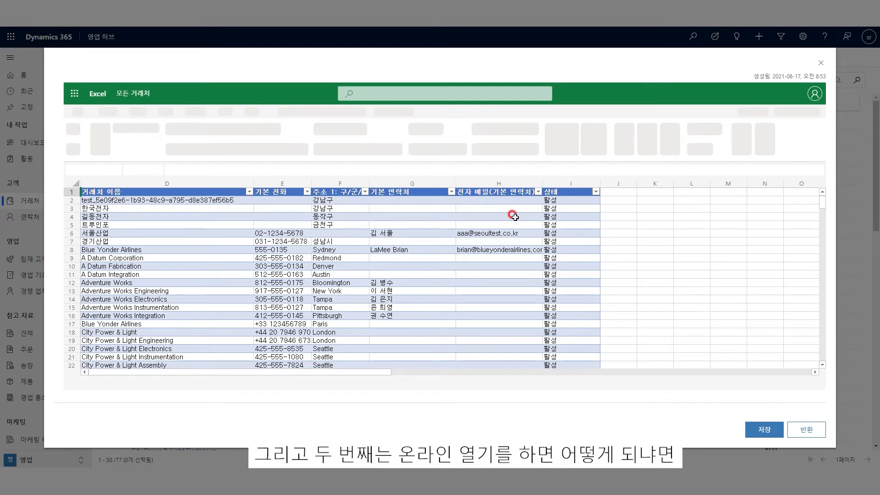
scroll(489, 234, down, 1)
scroll(488, 235, down, 20)
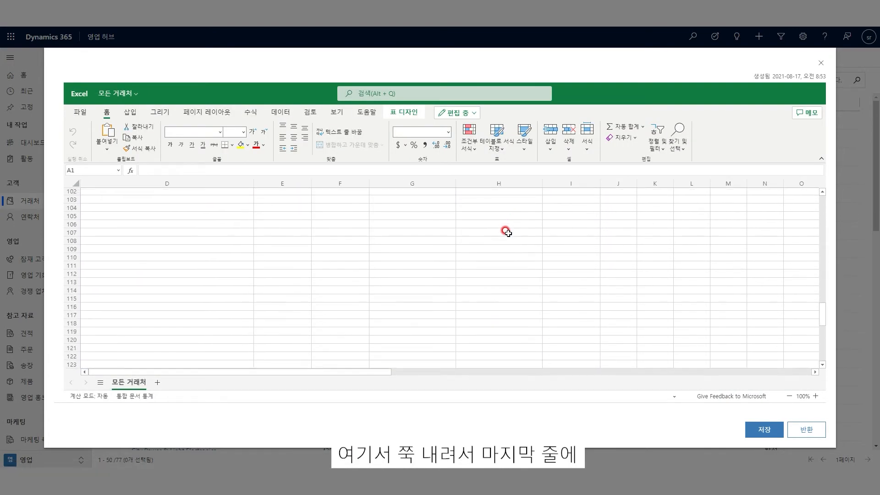
scroll(508, 232, up, 10)
Step: Add account 트루인포 in row 79 with its main phone number and district 금천구
click(155, 240)
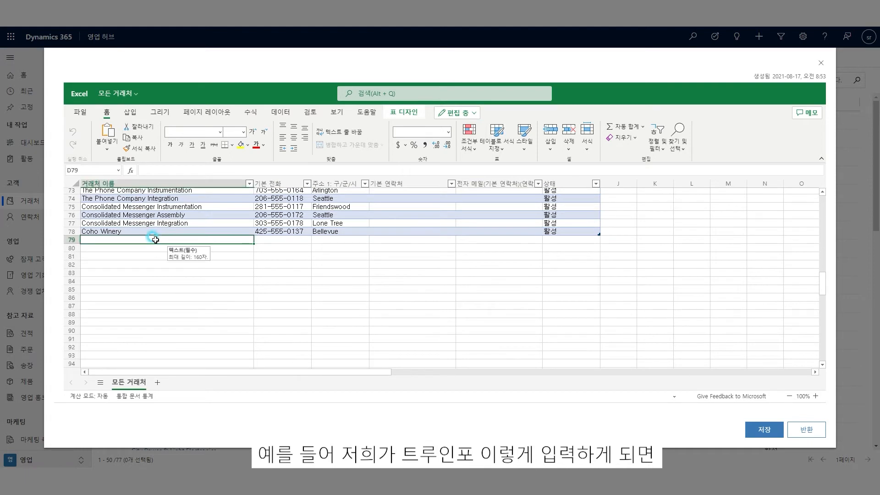
text(트루인포)
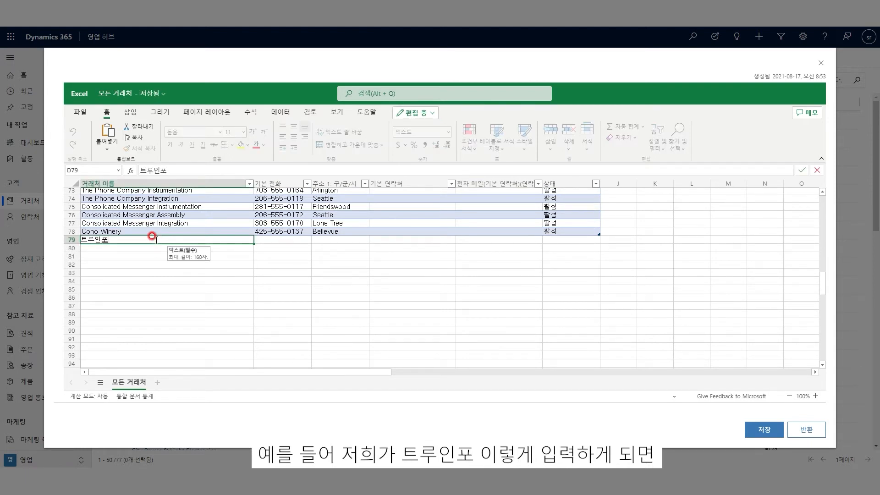
click(273, 239)
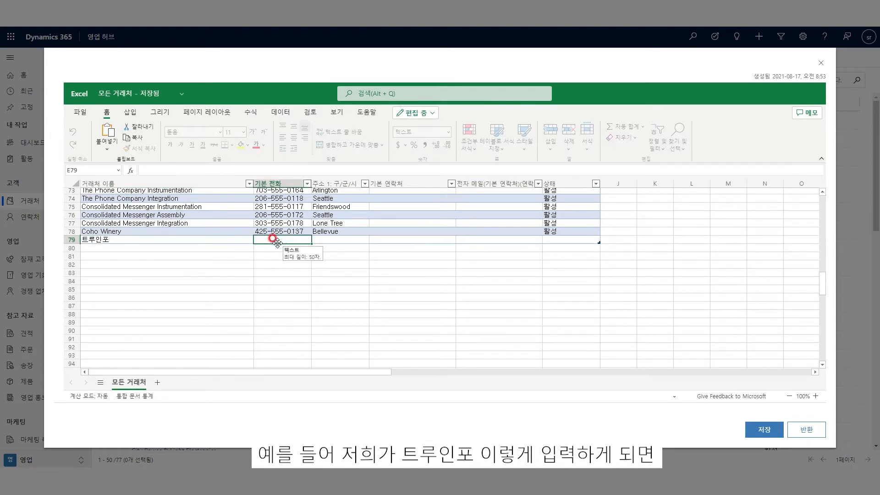
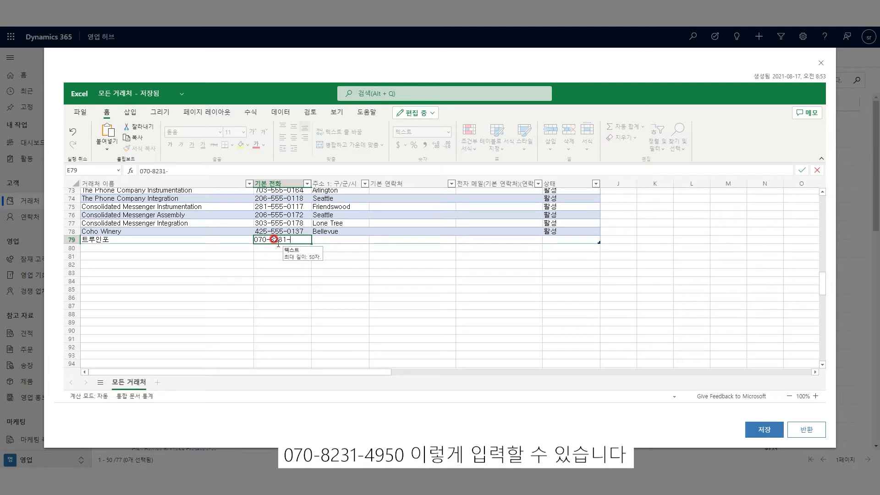
key(Tab)
text(금)
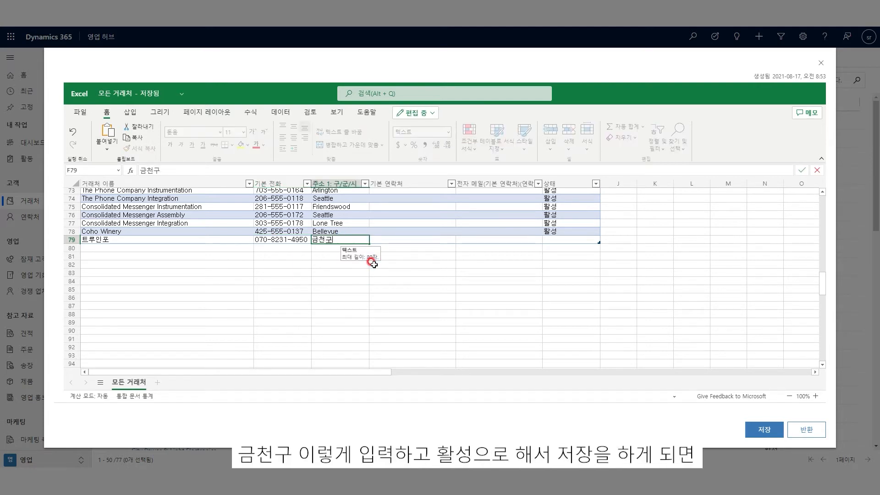
click(497, 292)
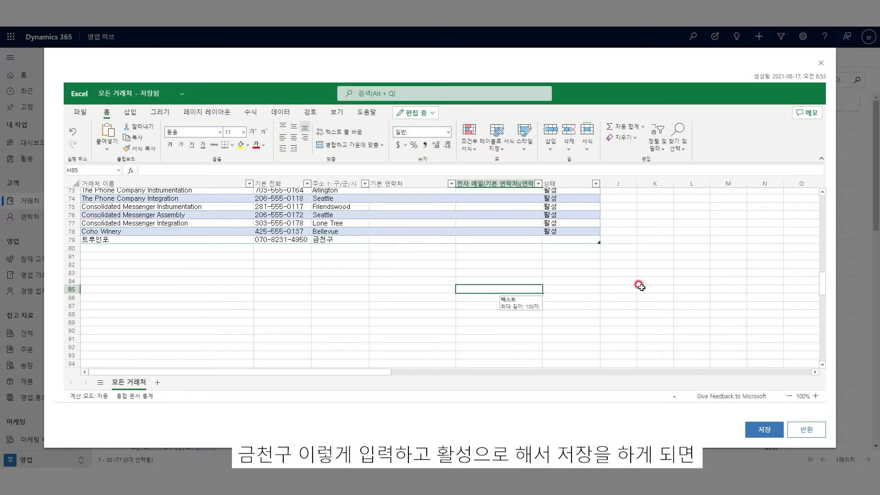
Step: Set the new account's status to 활성 and save the sheet back to Dynamics 365
click(581, 238)
click(603, 241)
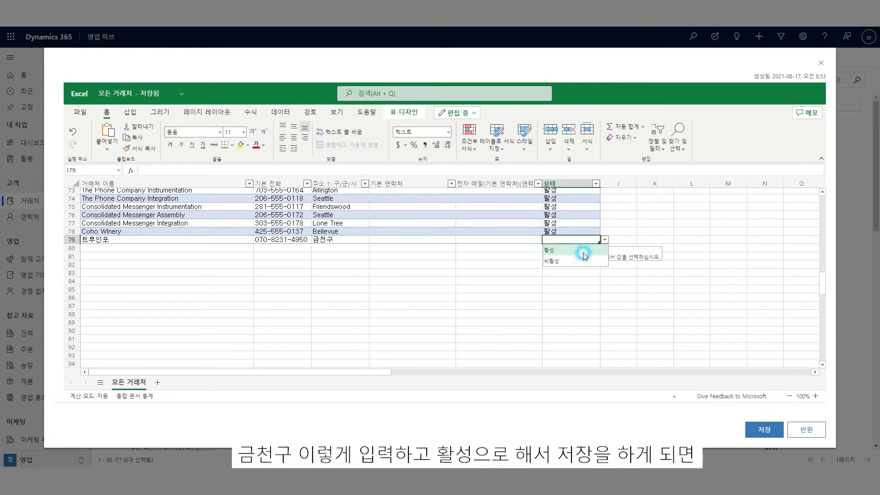
click(560, 251)
click(605, 290)
click(764, 429)
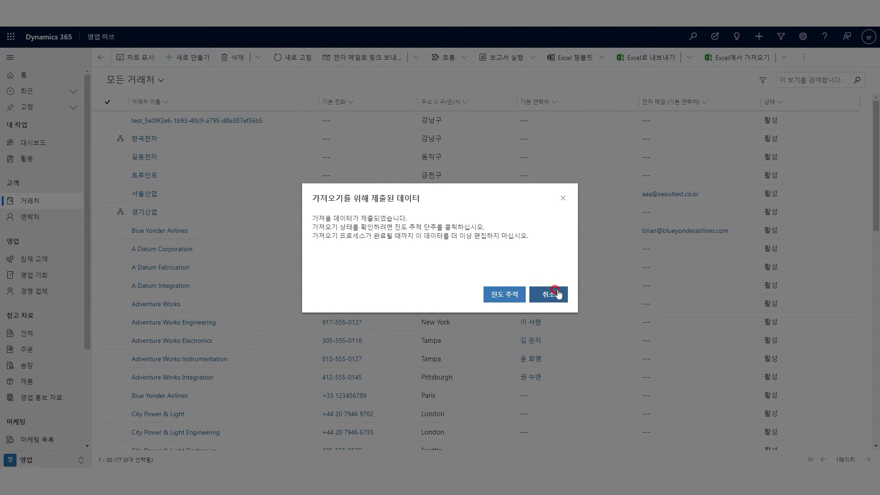
Step: Dismiss the import notice, preview the accounts chart panel, then scroll the list to find 트루인포
click(555, 293)
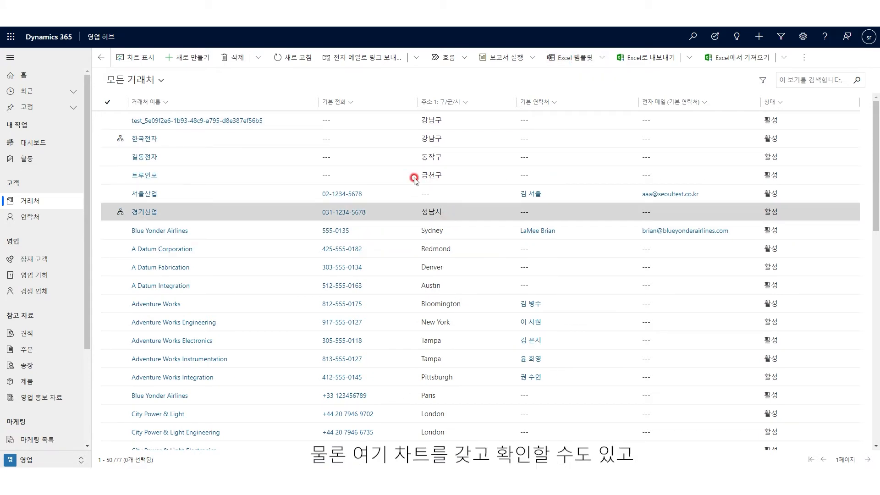
click(140, 58)
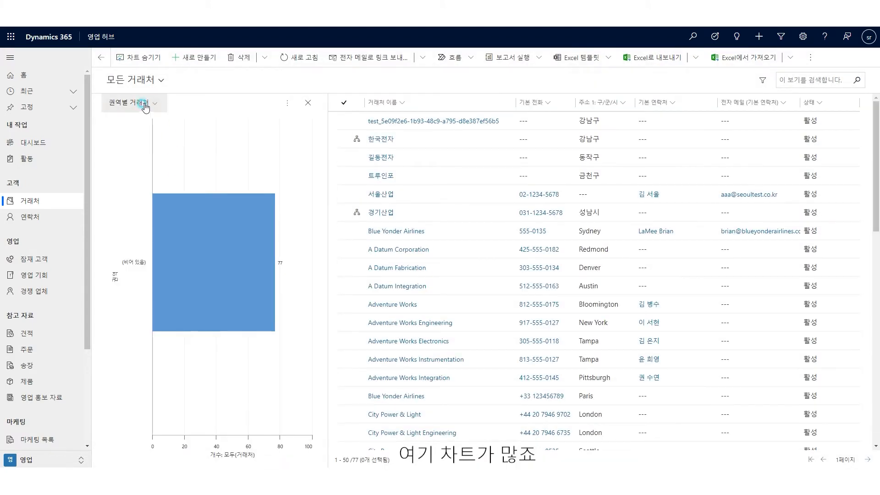
click(142, 103)
click(139, 57)
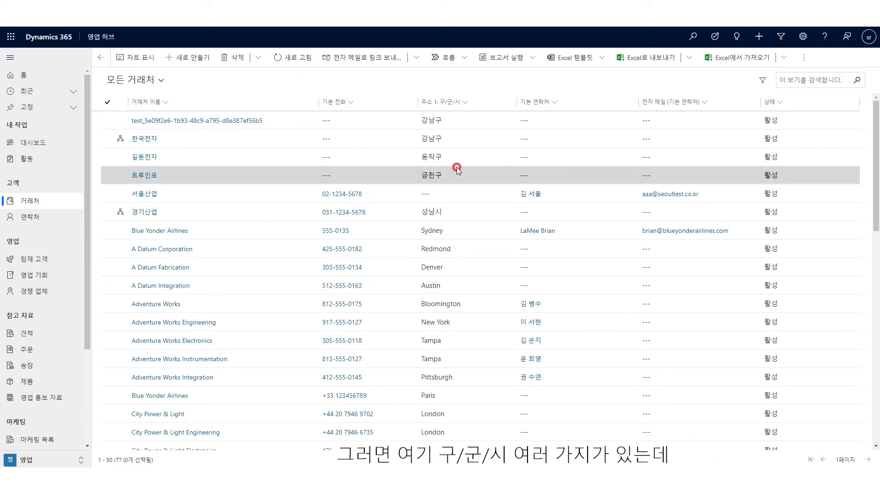
scroll(463, 220, down, 5)
scroll(466, 237, down, 6)
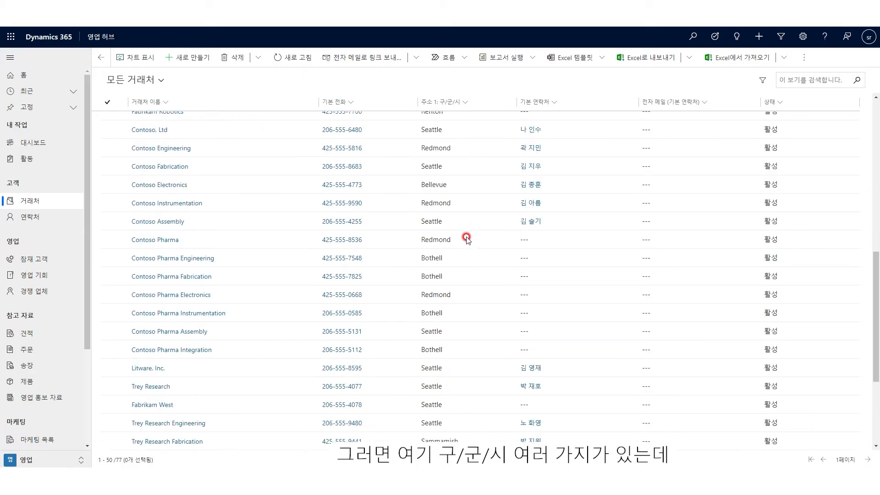
scroll(466, 237, up, 10)
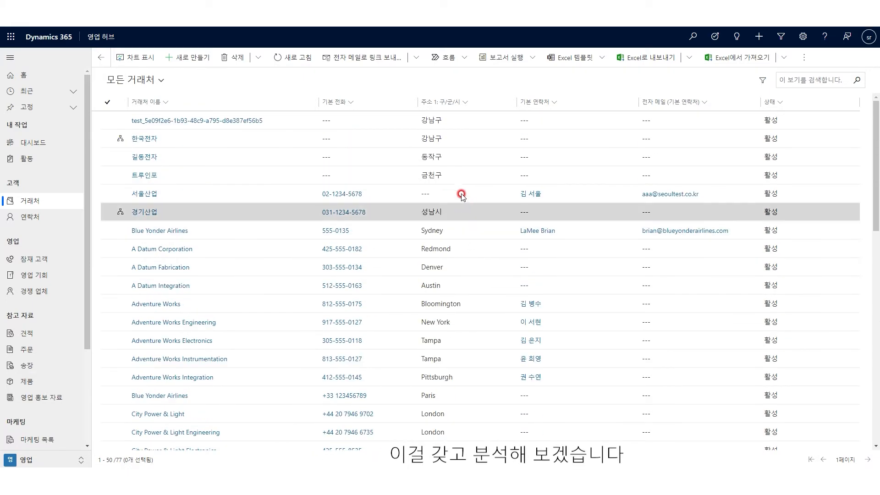
Step: Download an Excel template for entity 거래처 using the 모든 거래처 view
click(593, 60)
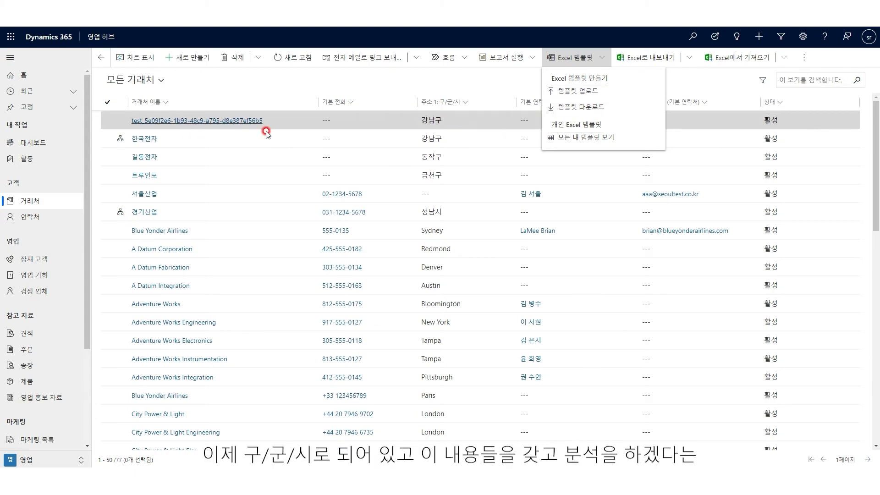
click(578, 108)
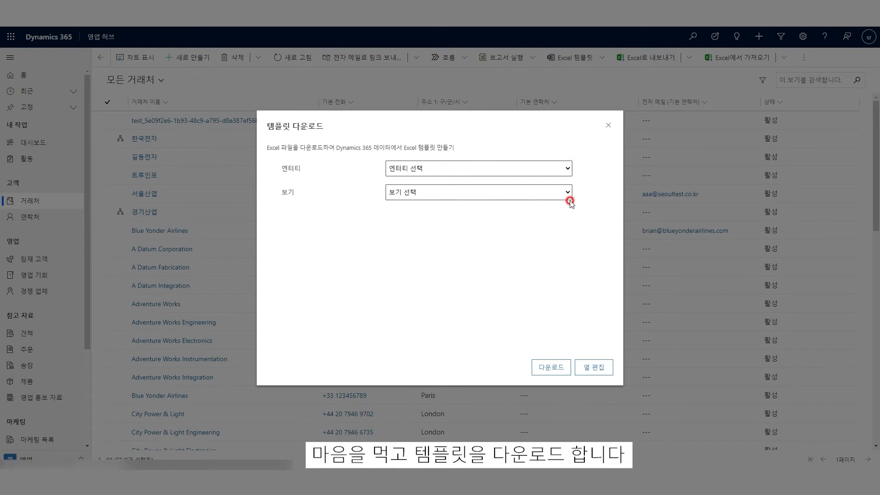
click(553, 367)
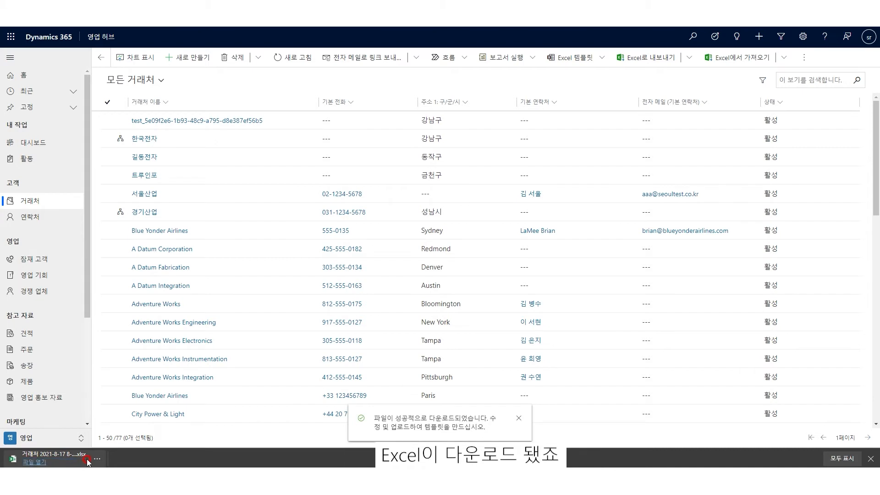
click(67, 458)
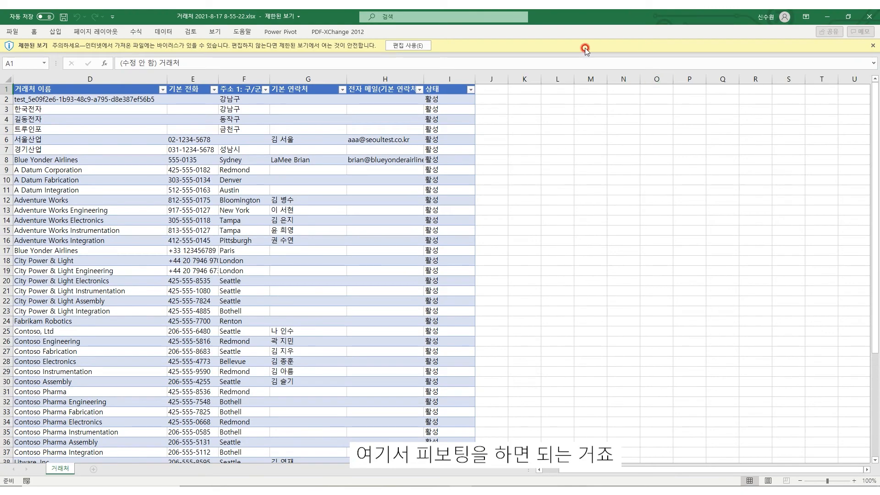
click(405, 45)
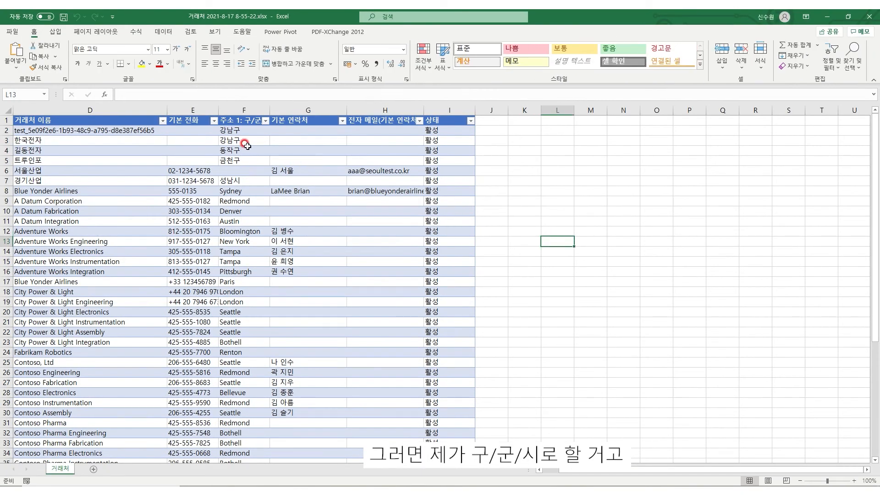
click(238, 149)
click(7, 110)
Step: Insert a PivotTable from the 거래처 data (거래처!$A:$I) on a new sheet, with 주소 1: 구/군/시 in Rows
click(55, 31)
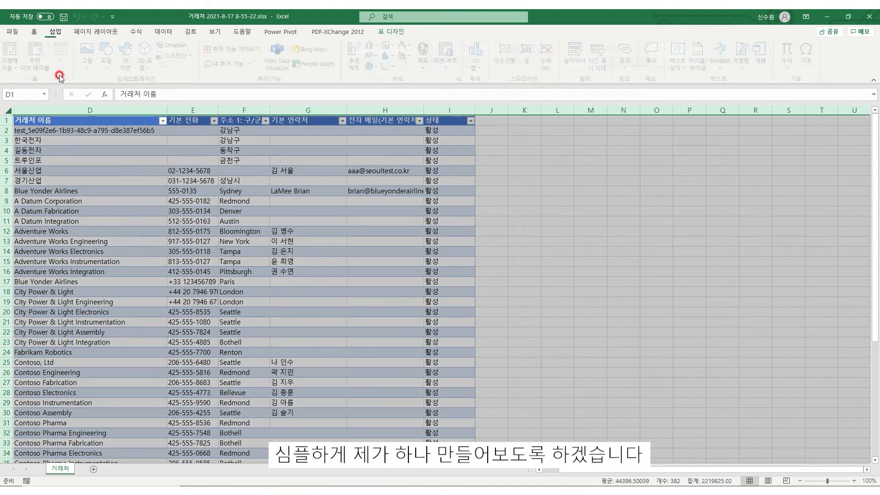
click(10, 72)
click(28, 88)
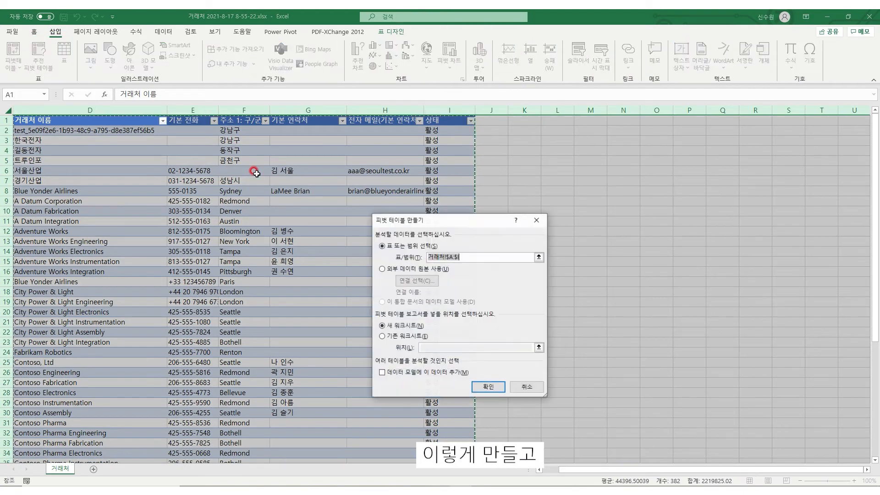
click(488, 386)
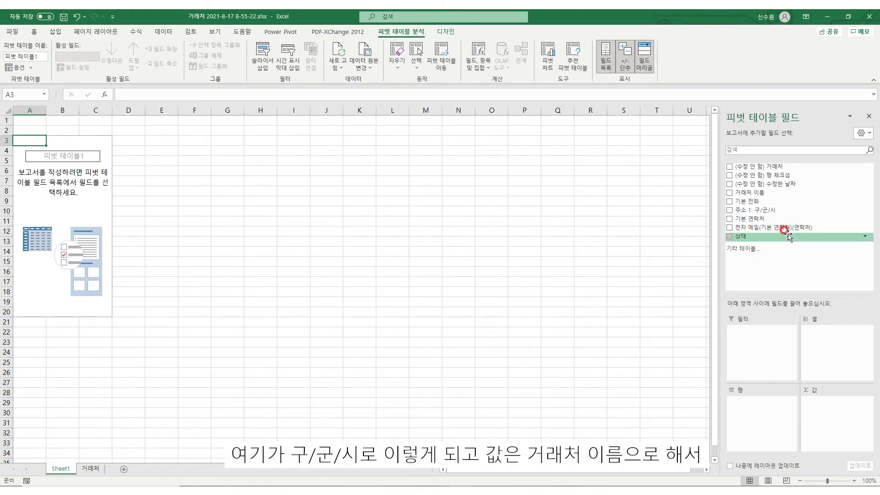
drag(804, 208, 771, 403)
Step: Count 거래처 이름 per district as values and insert a recommended clustered column pivot chart
drag(762, 191, 832, 419)
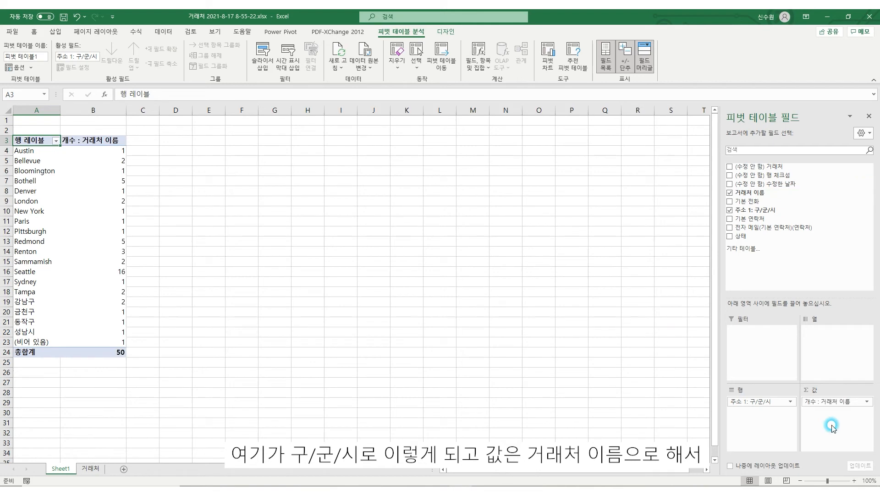
click(116, 211)
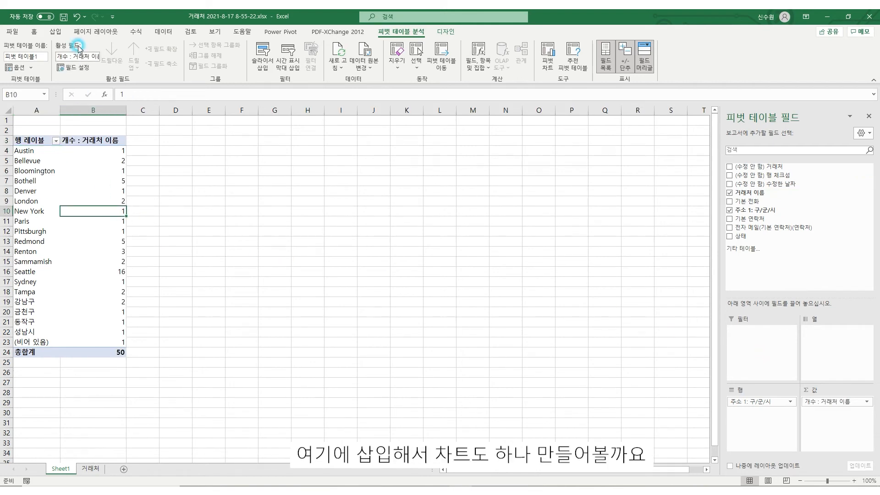
click(55, 32)
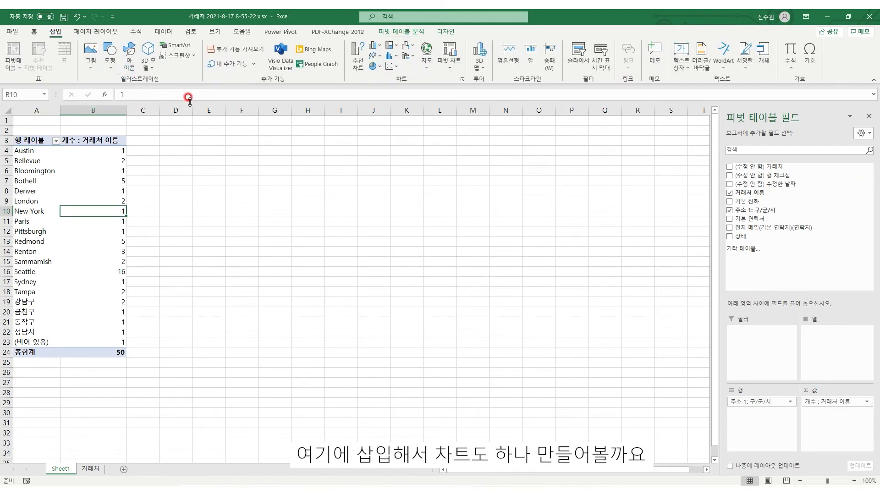
click(356, 64)
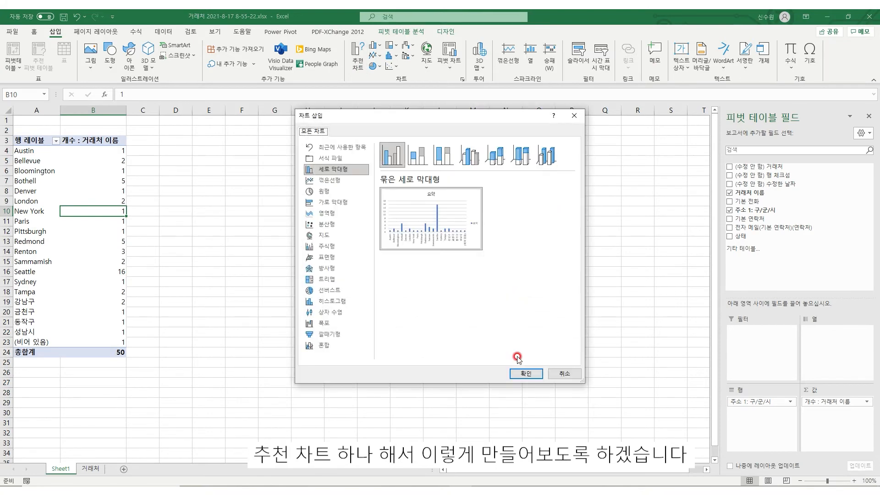
click(525, 373)
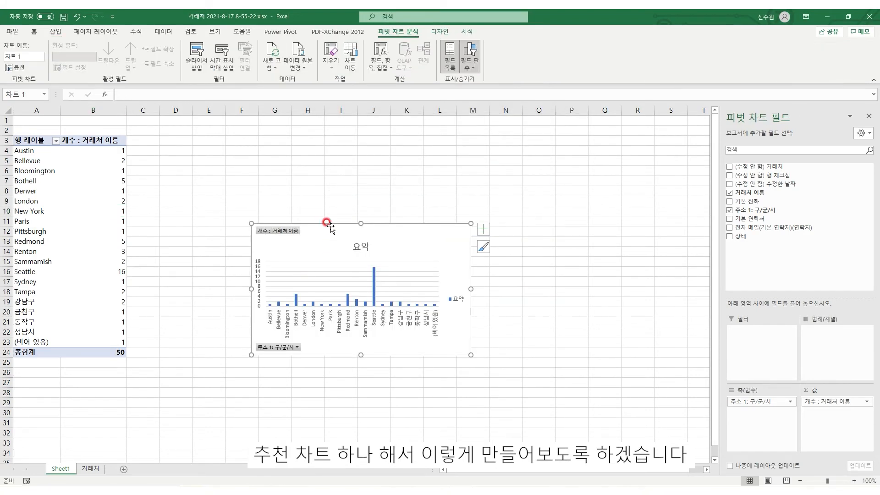
Step: Move the pivot chart up beside the pivot table and enlarge it
drag(326, 222, 208, 136)
drag(352, 269, 474, 362)
click(332, 399)
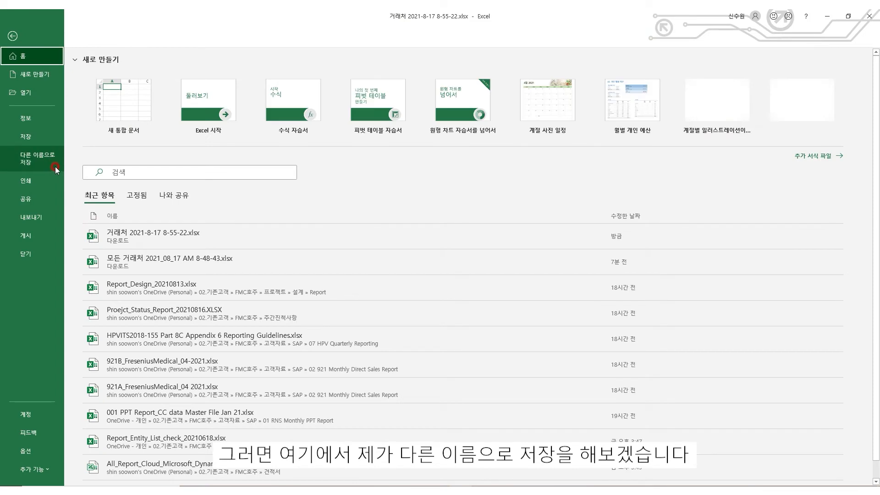
Step: Save the workbook as account_sample.xlsx
click(39, 158)
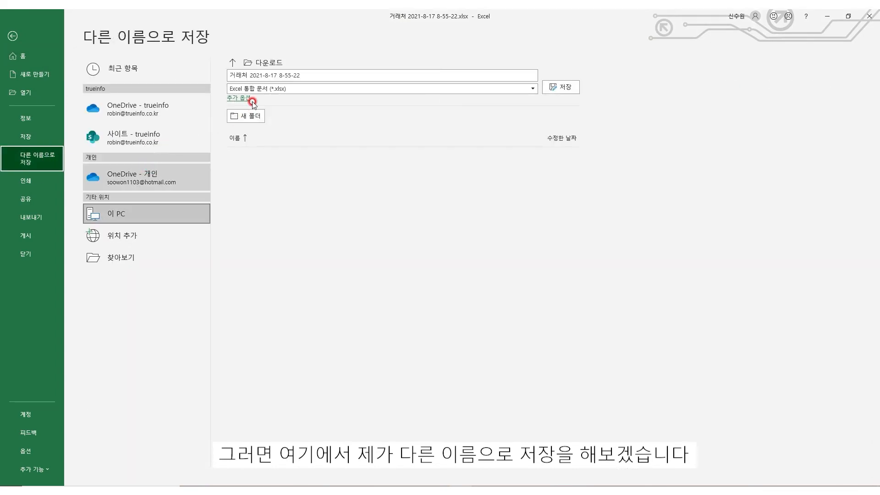
click(296, 86)
drag(322, 77, 219, 80)
text(account_sample)
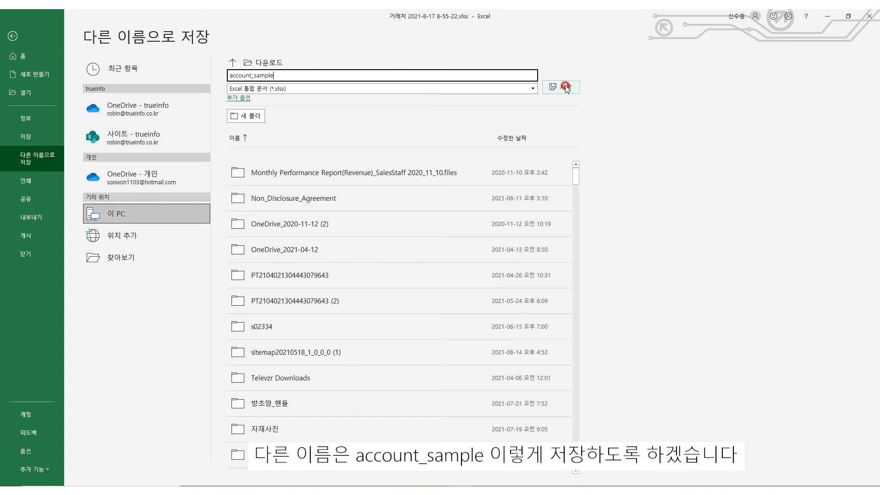
click(565, 87)
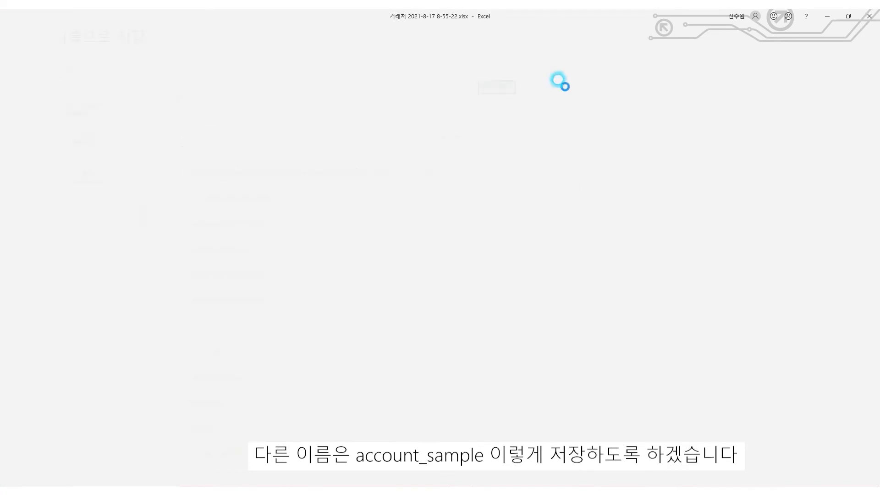
click(562, 245)
click(63, 269)
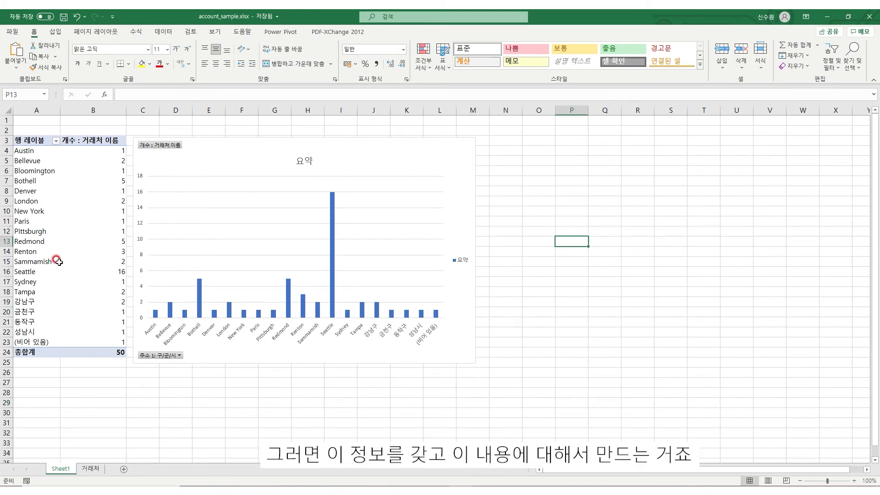
Step: Check the 거래처 and Sheet1 sheets, then close the Excel workbook
click(91, 469)
click(60, 468)
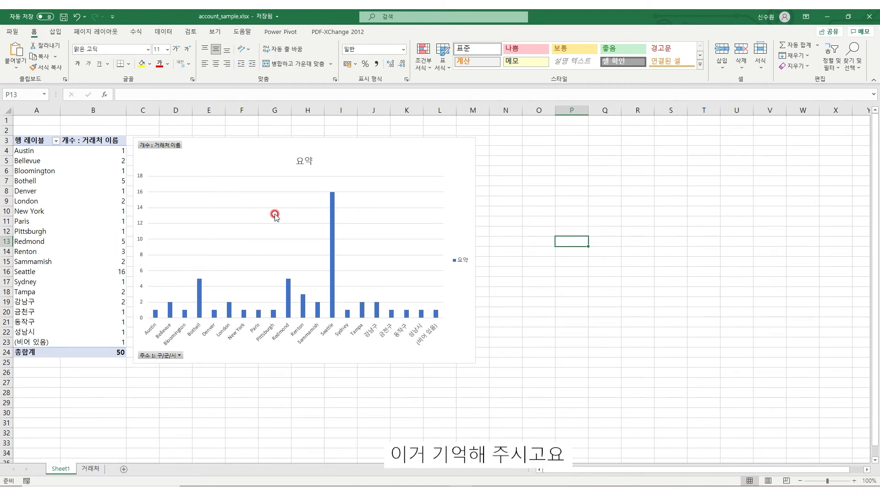
click(870, 19)
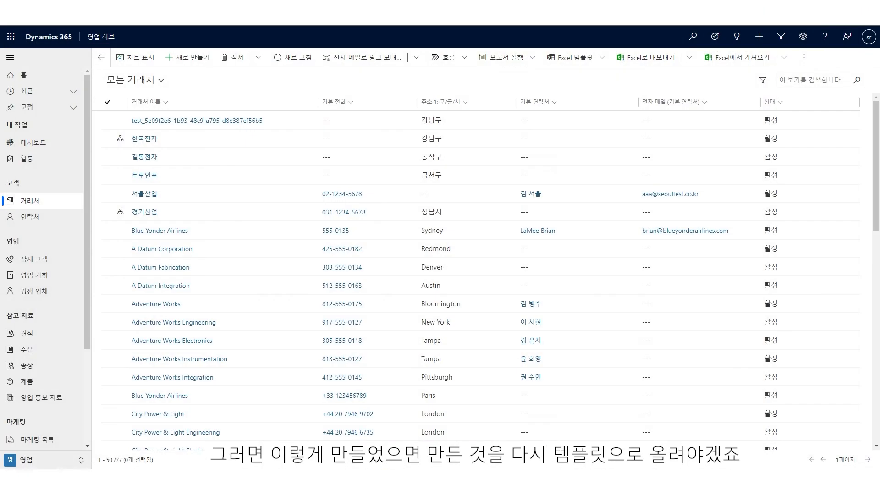
Step: Upload account_sample.xlsx from the Downloads folder through Excel 템플릿 > 템플릿 업로드
click(596, 58)
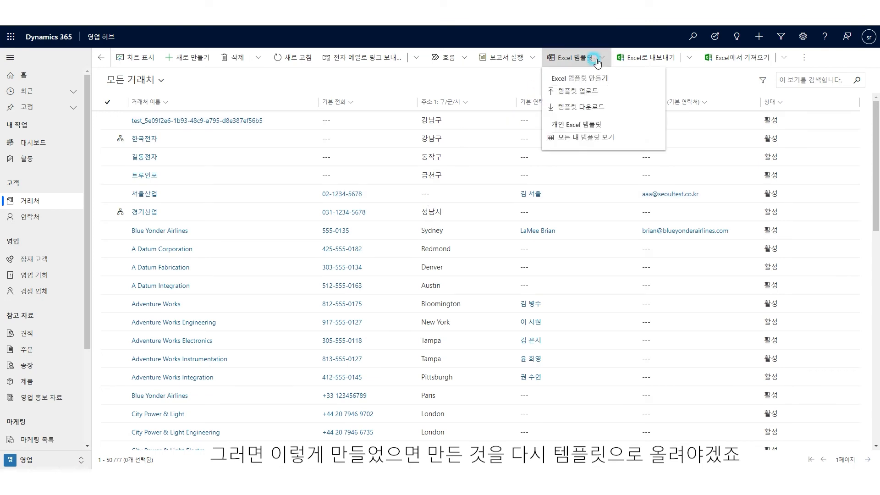
click(578, 98)
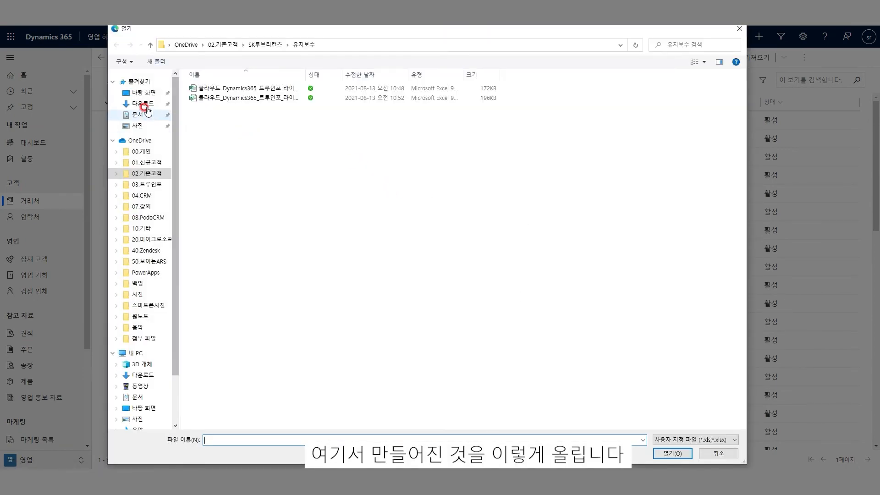
click(143, 104)
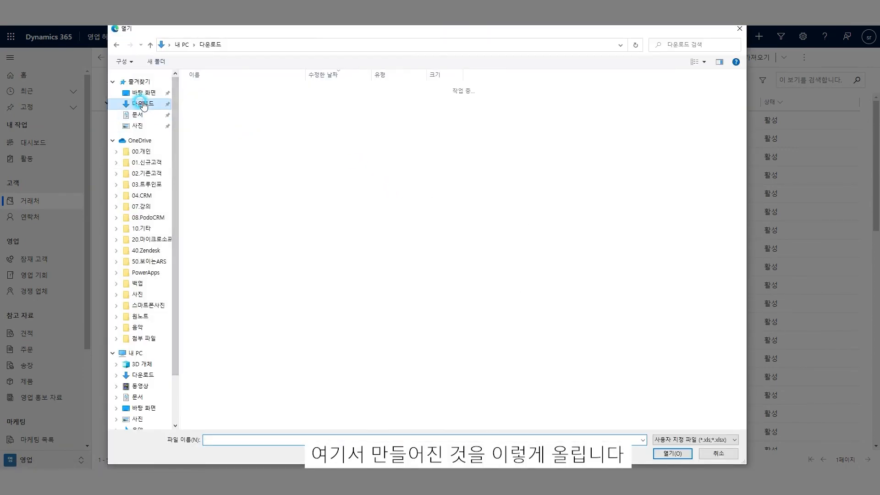
click(231, 100)
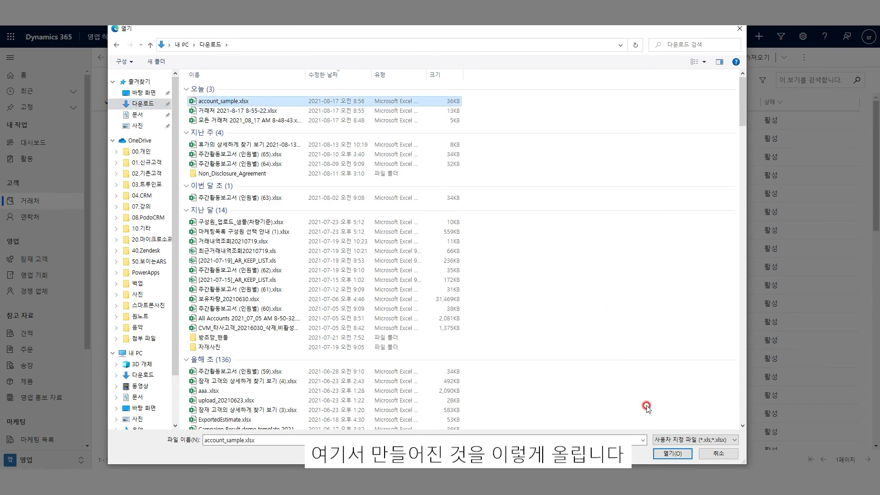
click(668, 453)
click(485, 298)
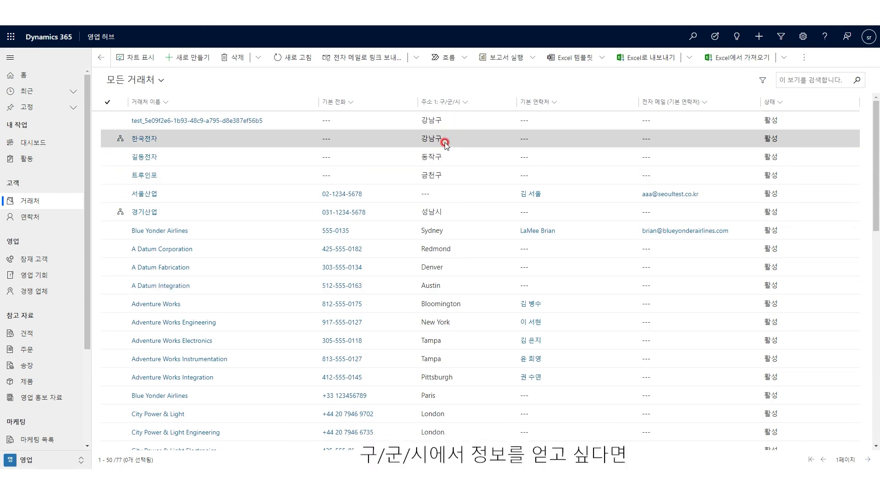
click(595, 58)
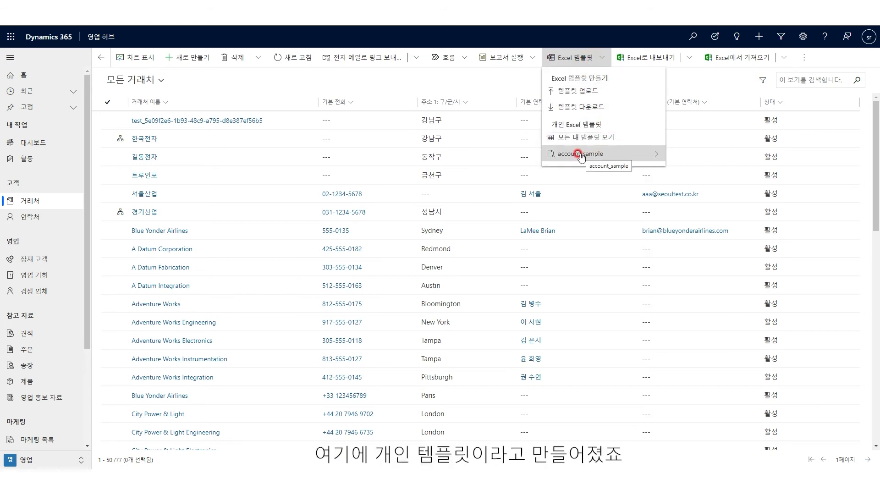
click(645, 154)
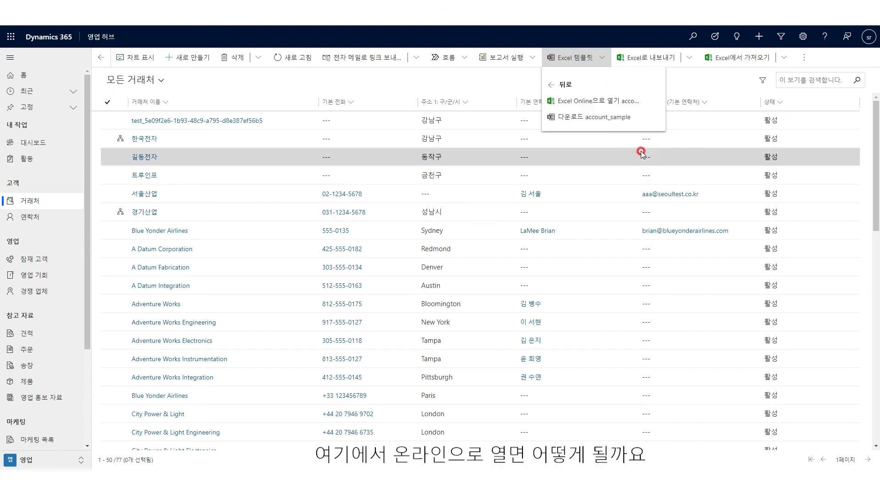
click(585, 101)
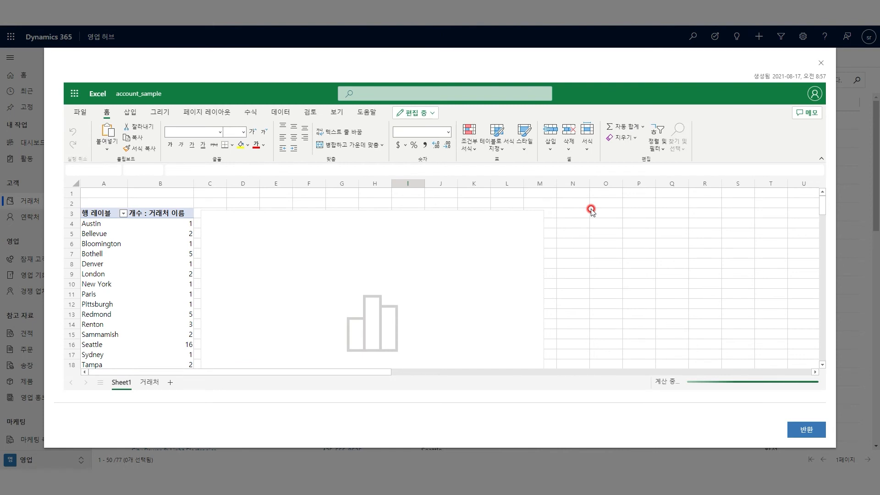
scroll(581, 247, down, 2)
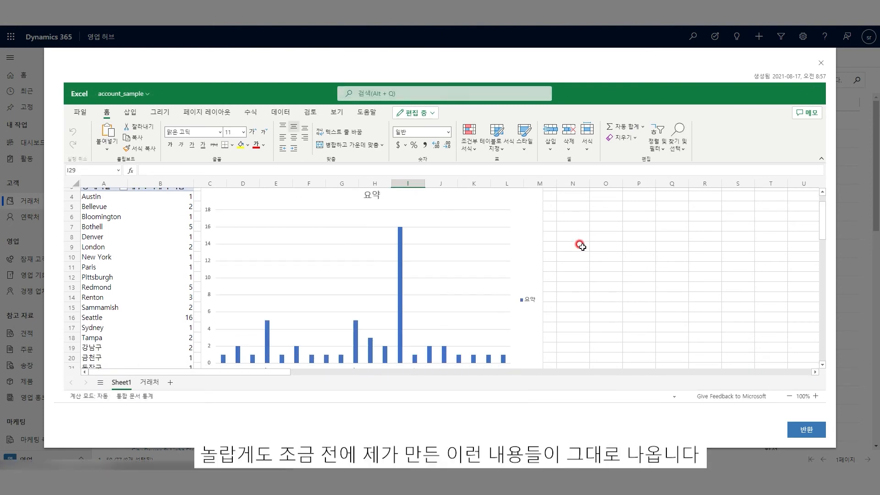
scroll(581, 246, down, 1)
scroll(581, 241, up, 1)
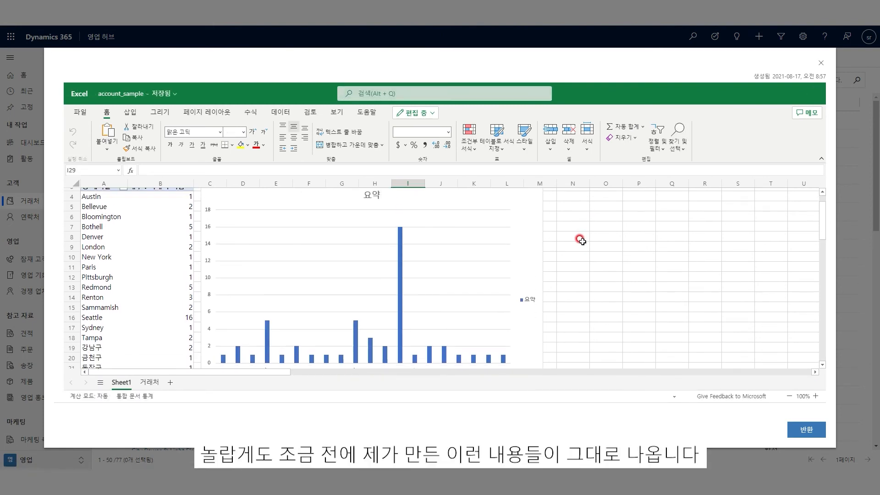
scroll(580, 241, down, 1)
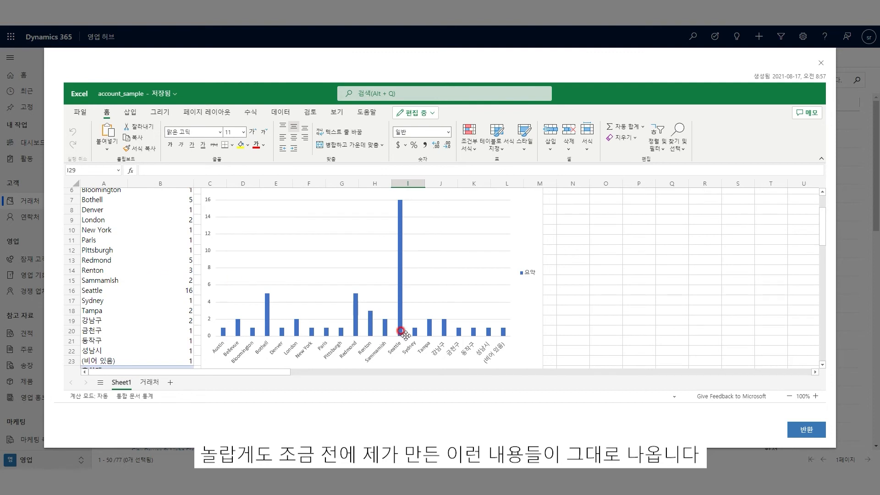
click(173, 289)
click(393, 281)
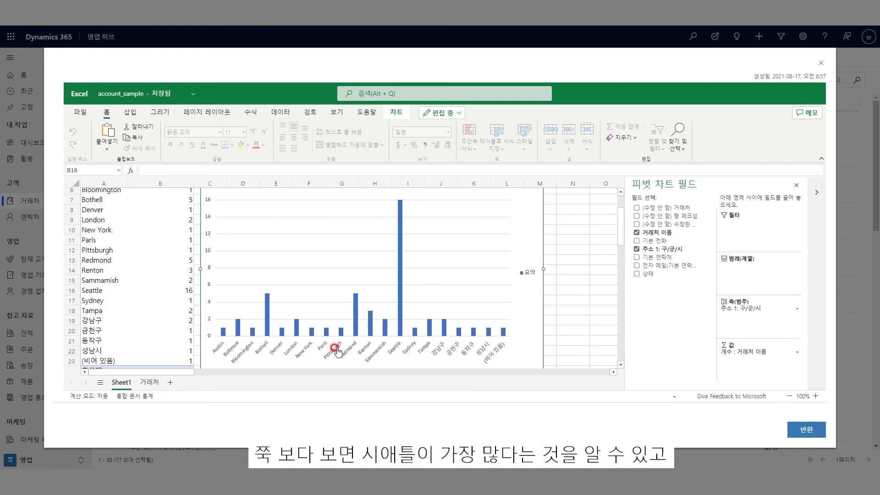
scroll(399, 336, up, 1)
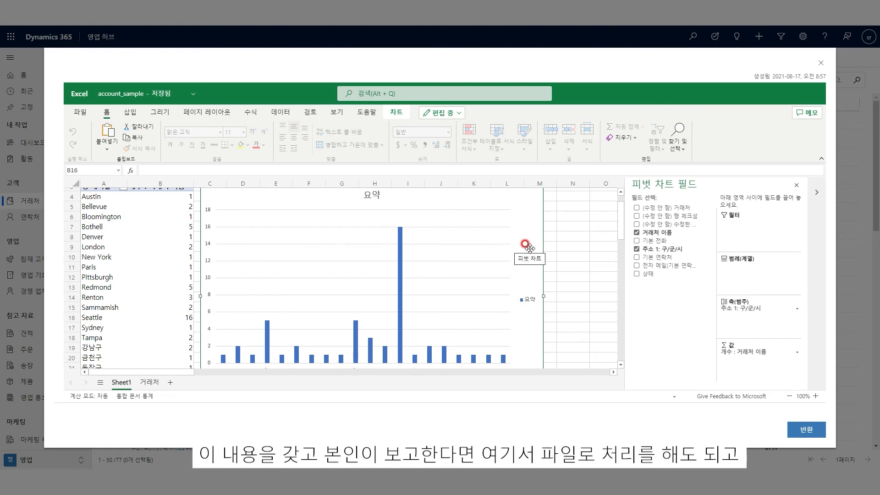
click(81, 112)
click(588, 240)
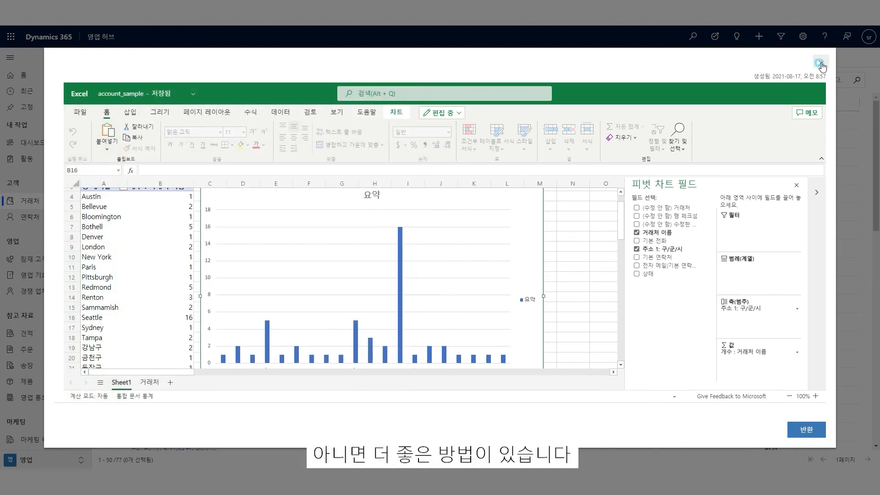
click(820, 64)
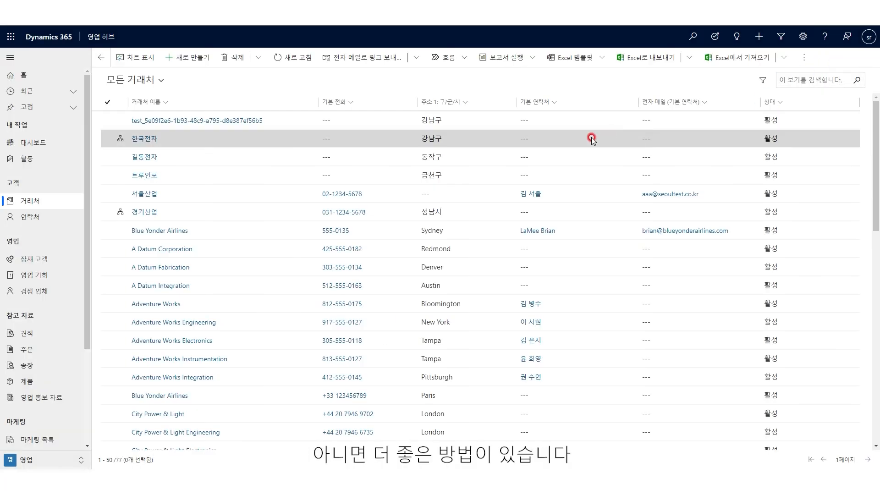
Step: Download the account_sample template with current account data and open the downloaded workbook
click(601, 58)
click(616, 151)
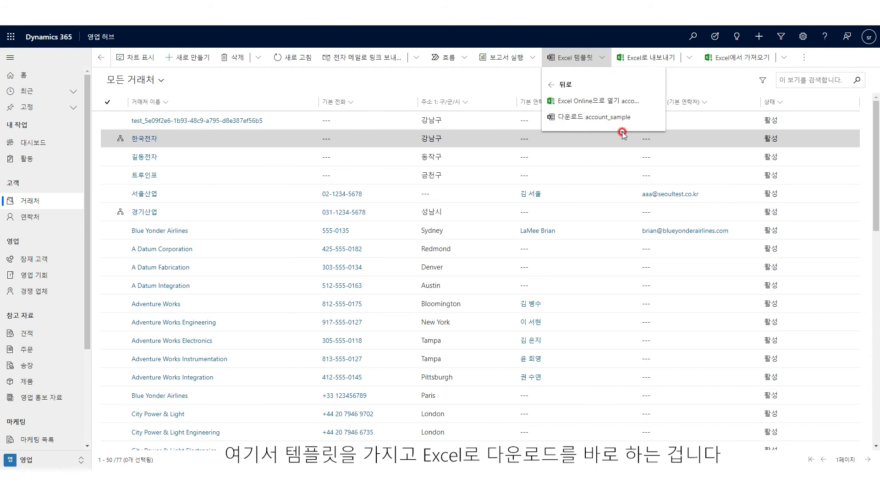
click(581, 118)
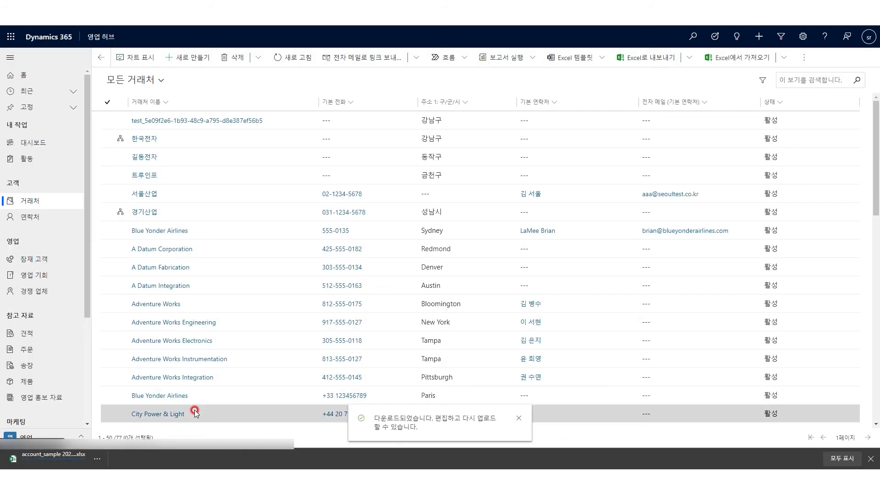
click(40, 461)
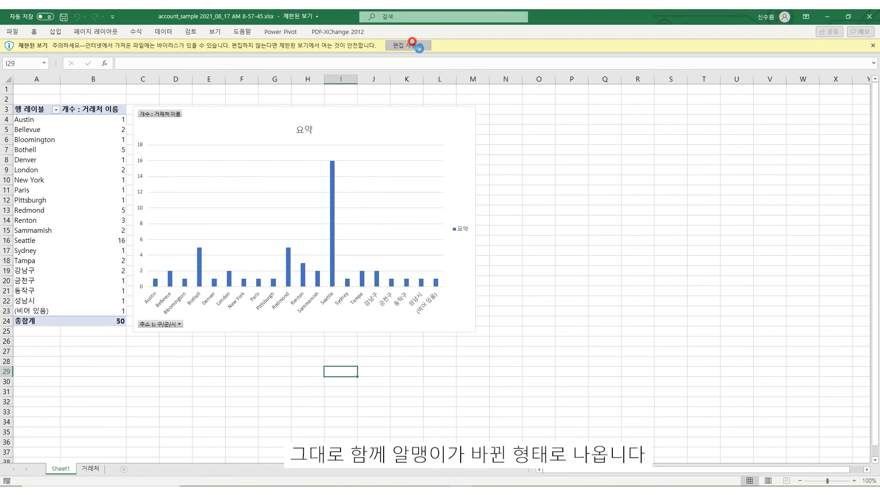
Step: Enable editing in the downloaded workbook, then switch back to the 모든 거래처 list in the browser
click(417, 46)
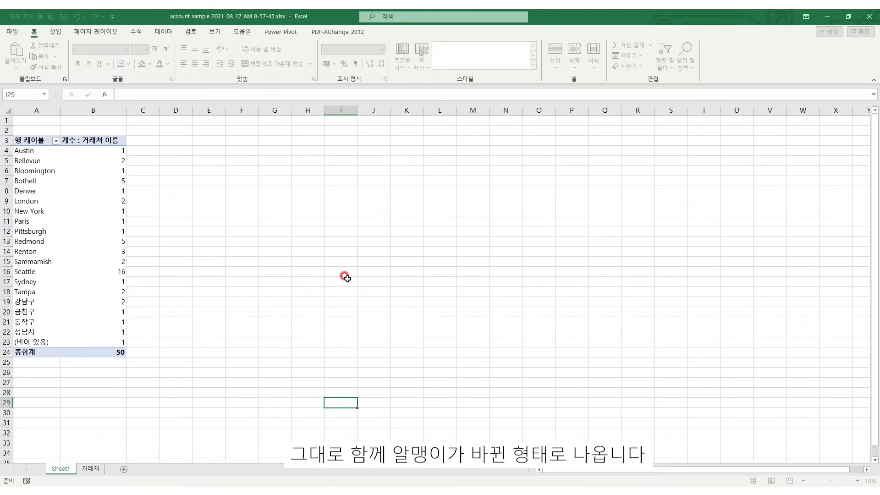
click(571, 236)
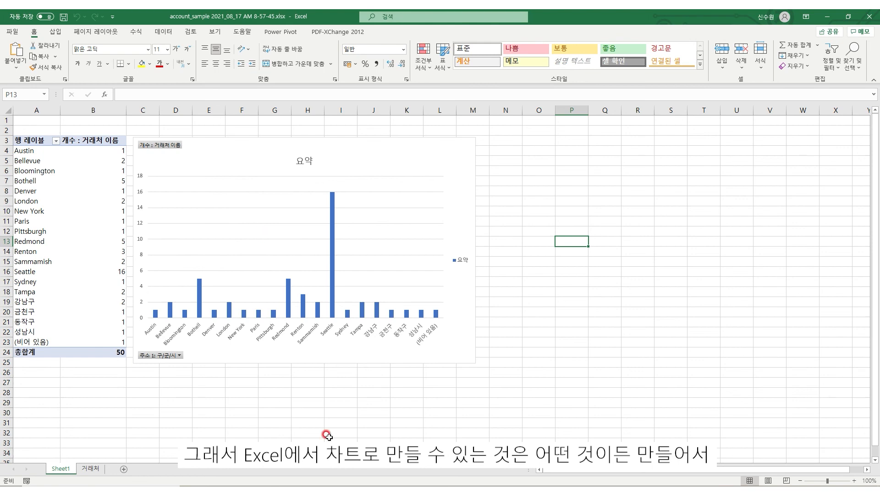
click(413, 488)
click(455, 471)
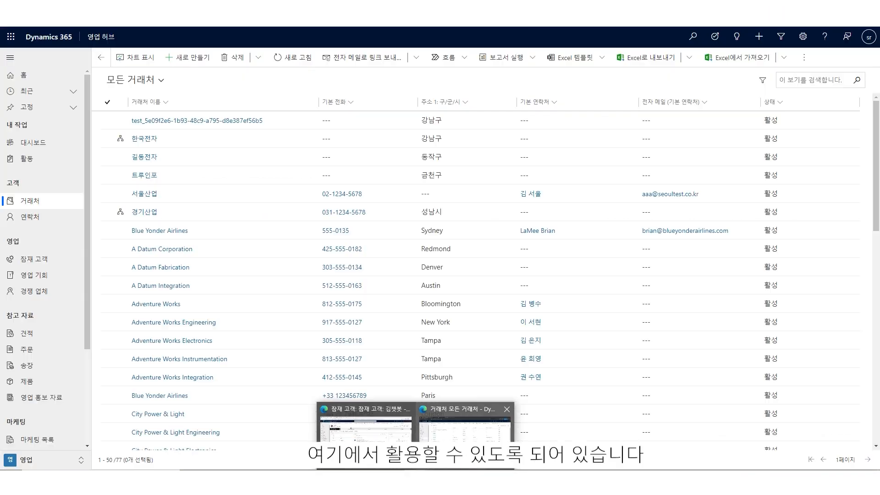
Step: Open the account_sample template in Excel Online and scroll down through its district pivot table
click(594, 58)
click(639, 156)
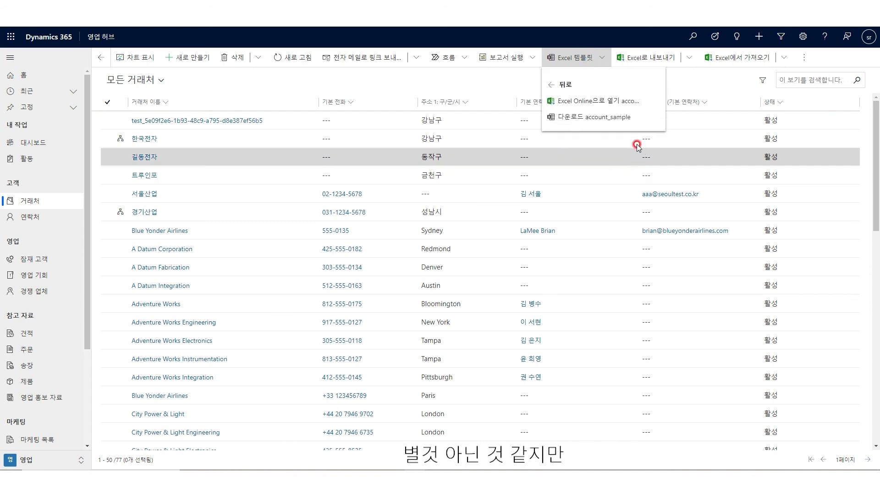
click(607, 101)
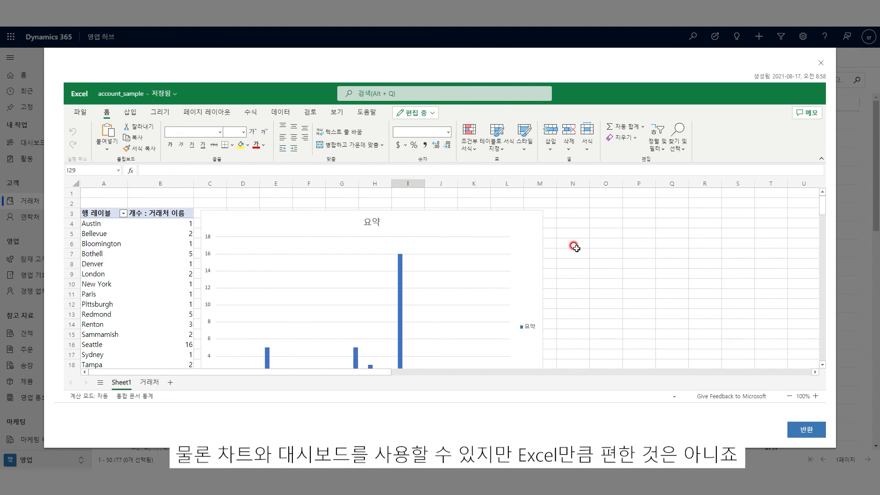
scroll(576, 248, down, 1)
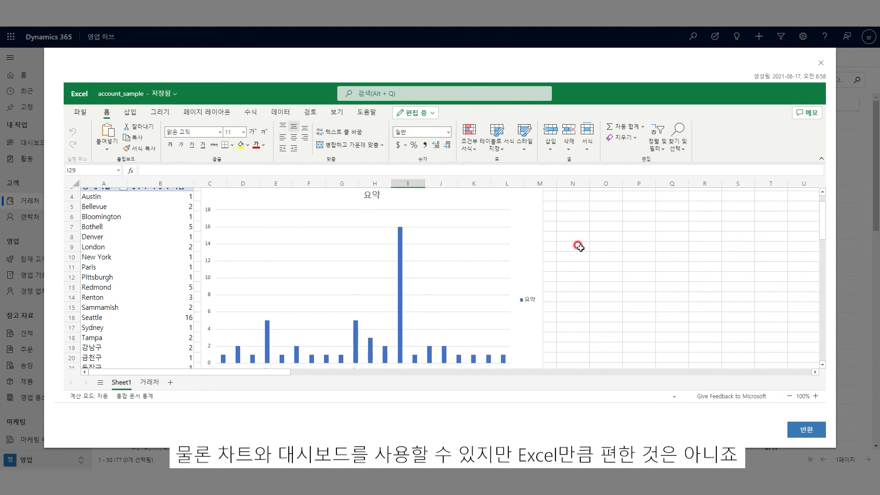